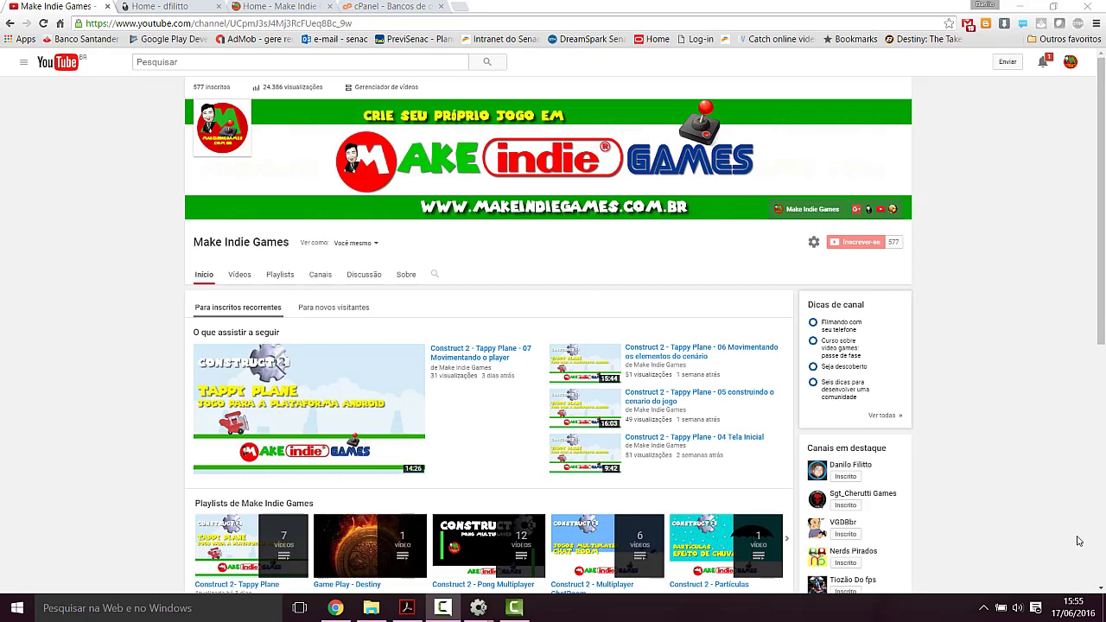
Step: Switch from the browser to Construct 2 and create a new empty project with default settings
{"action": "scroll", "coordinate": [281, 251], "scroll_direction": "down", "scroll_amount": 2}
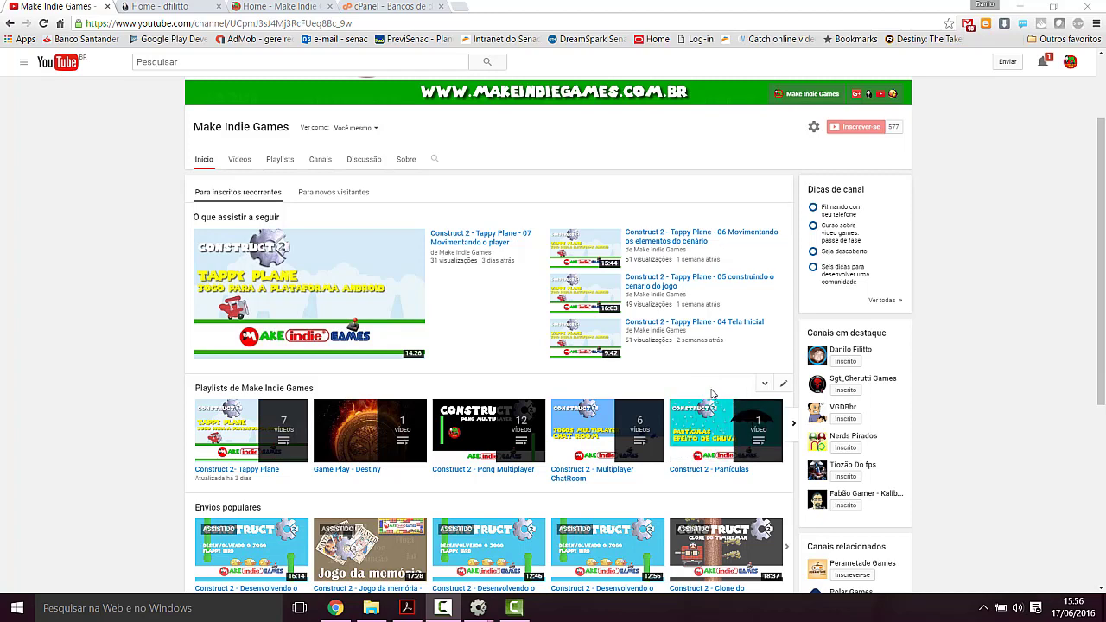
{"action": "mouse_move", "coordinate": [514, 607]}
{"action": "left_click", "coordinate": [539, 560]}
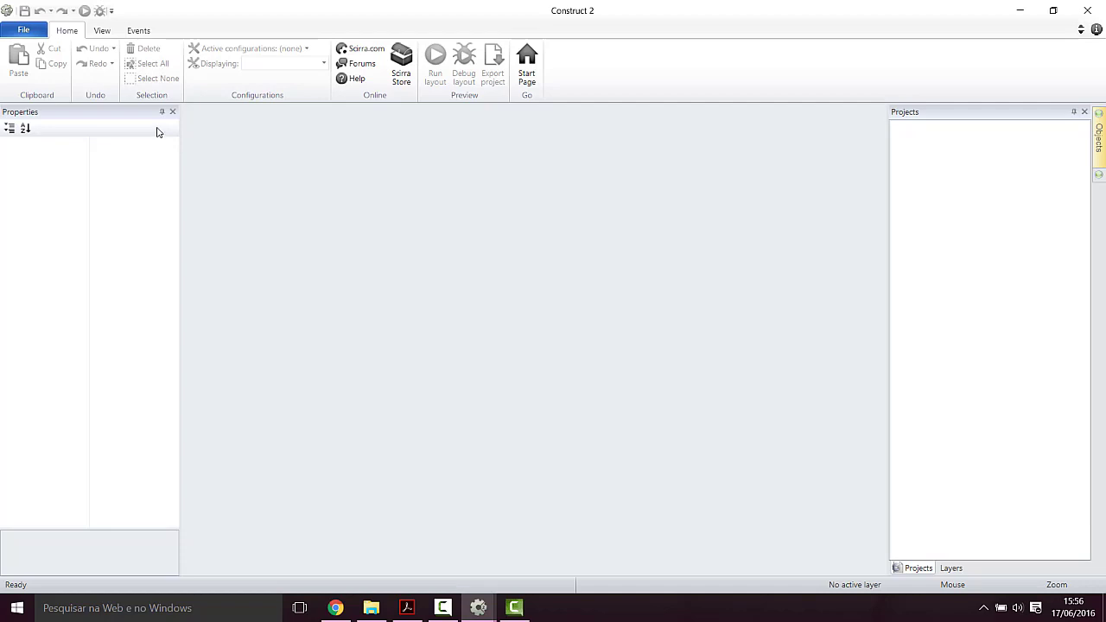
{"action": "left_click", "coordinate": [21, 30]}
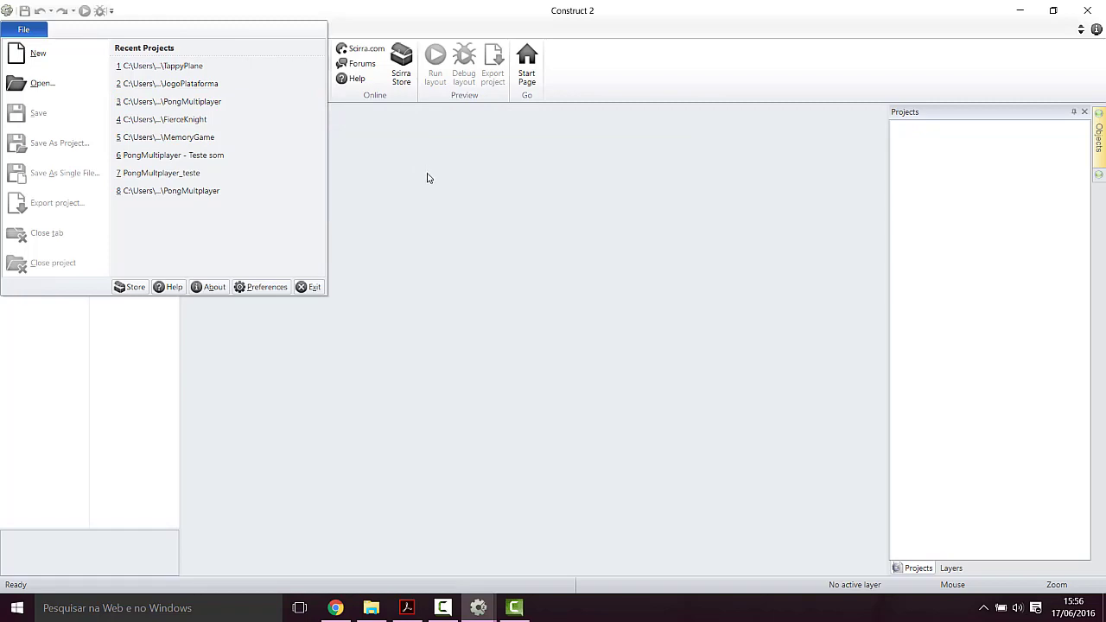
{"action": "left_click", "coordinate": [36, 55]}
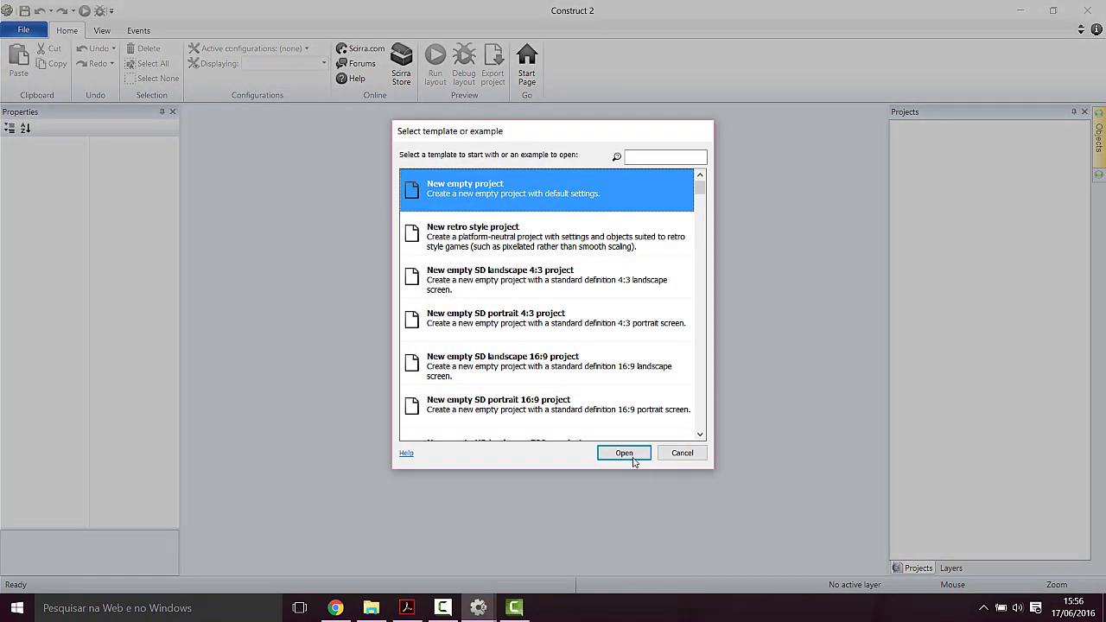
{"action": "left_click", "coordinate": [633, 461]}
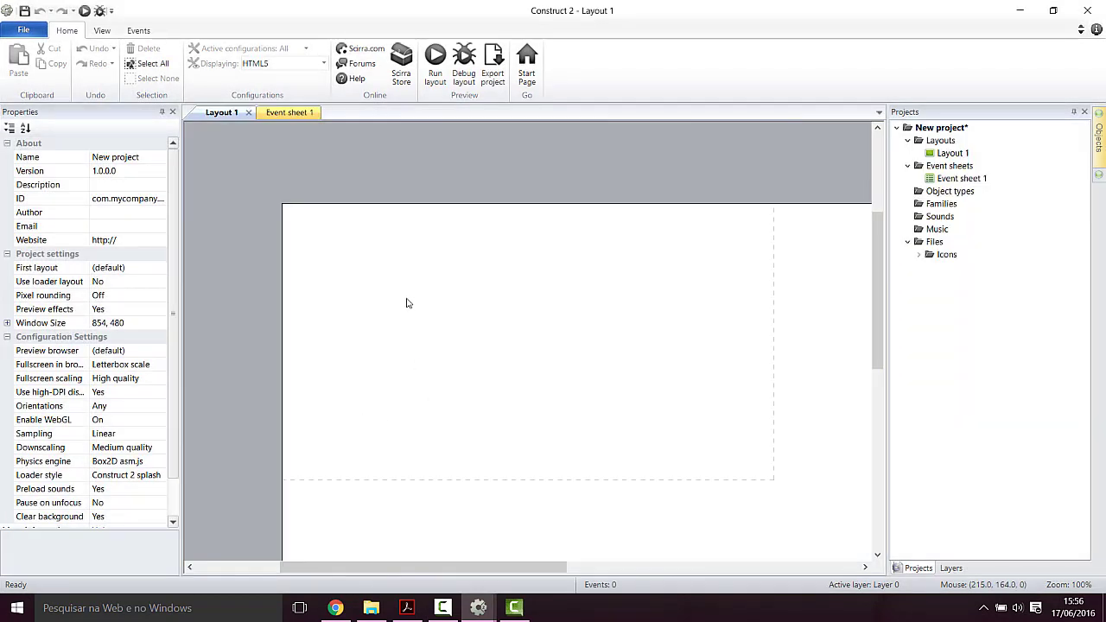
Step: Insert a Particles object and place it in the upper-left area of Layout 1, at about 257, 194
{"action": "double_click", "coordinate": [380, 301]}
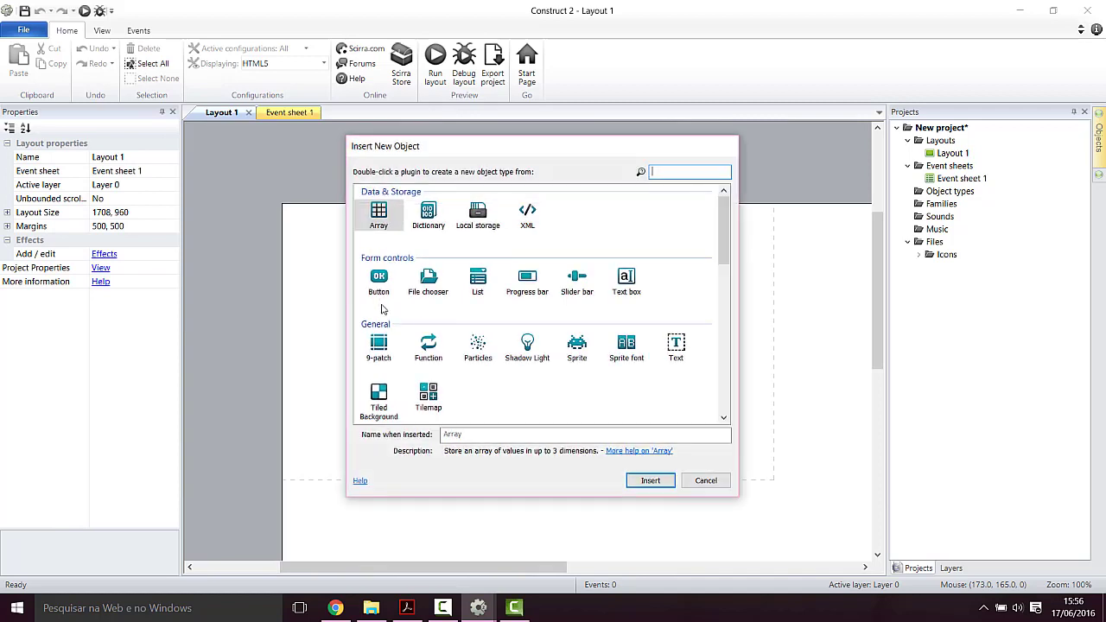
{"action": "left_click", "coordinate": [479, 347]}
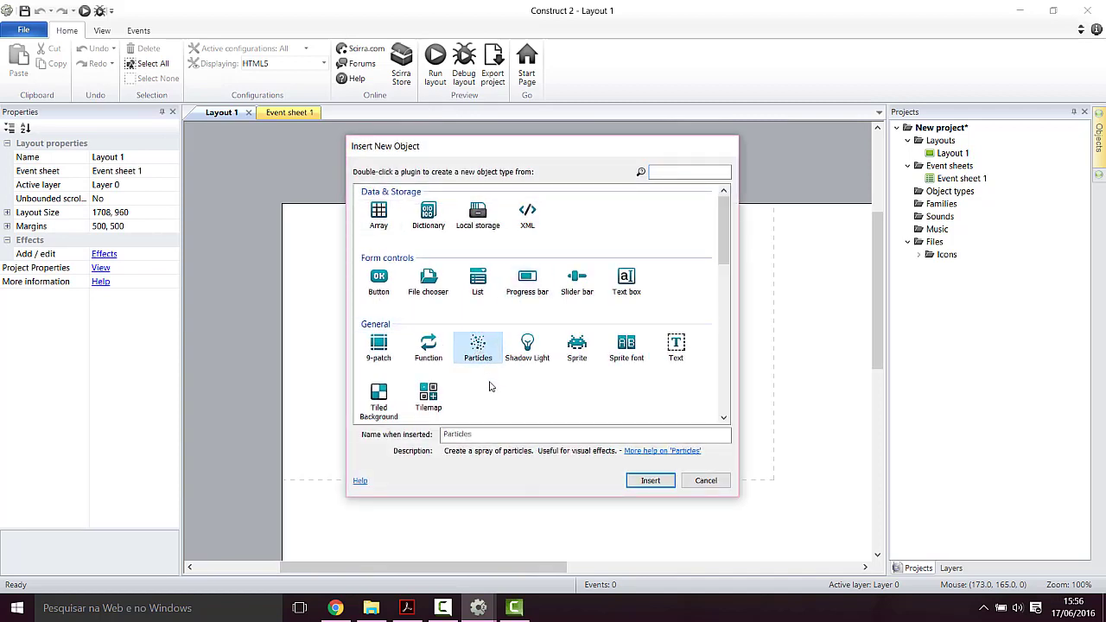
{"action": "left_click", "coordinate": [650, 480]}
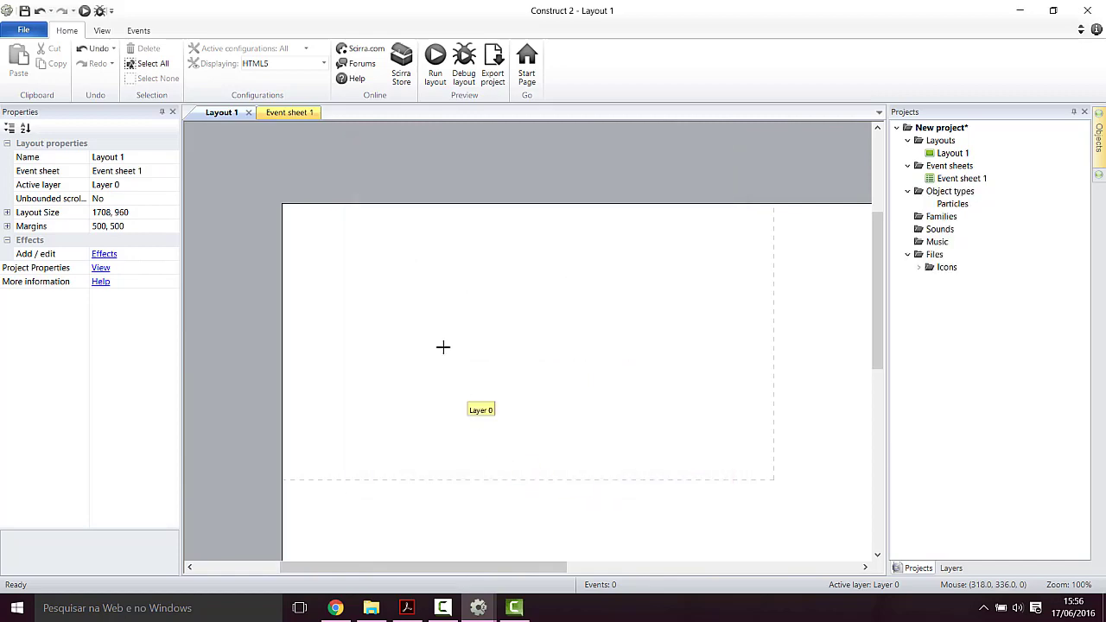
{"action": "left_click", "coordinate": [442, 345]}
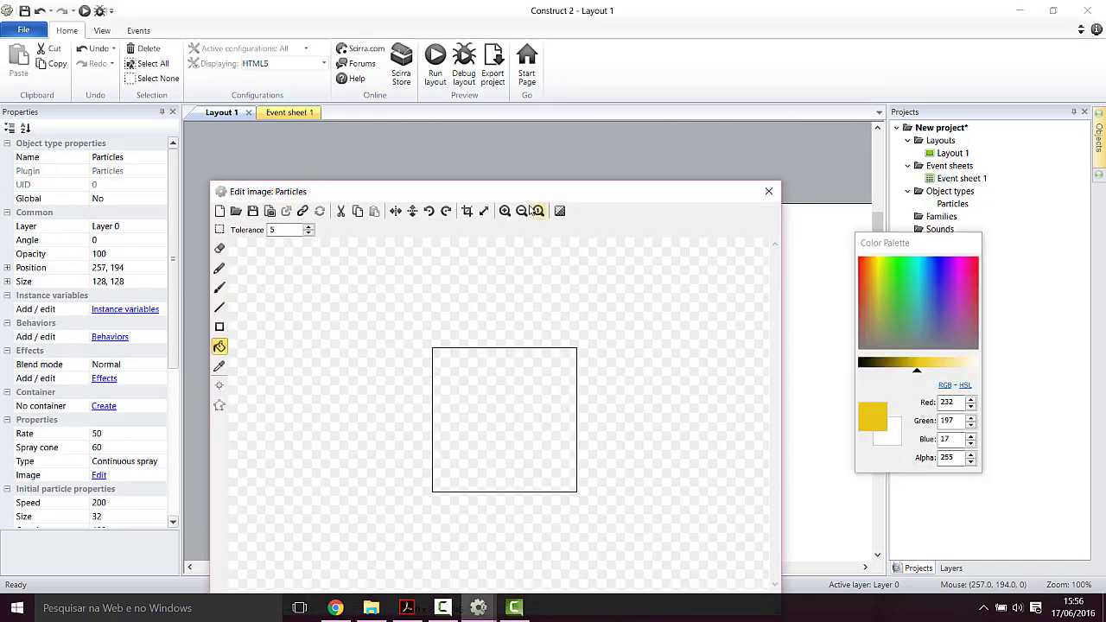
Step: Paint a yellow dot in the middle of the particle image with a brush of size 30
{"action": "left_click_drag", "start_coordinate": [510, 191], "coordinate": [514, 158]}
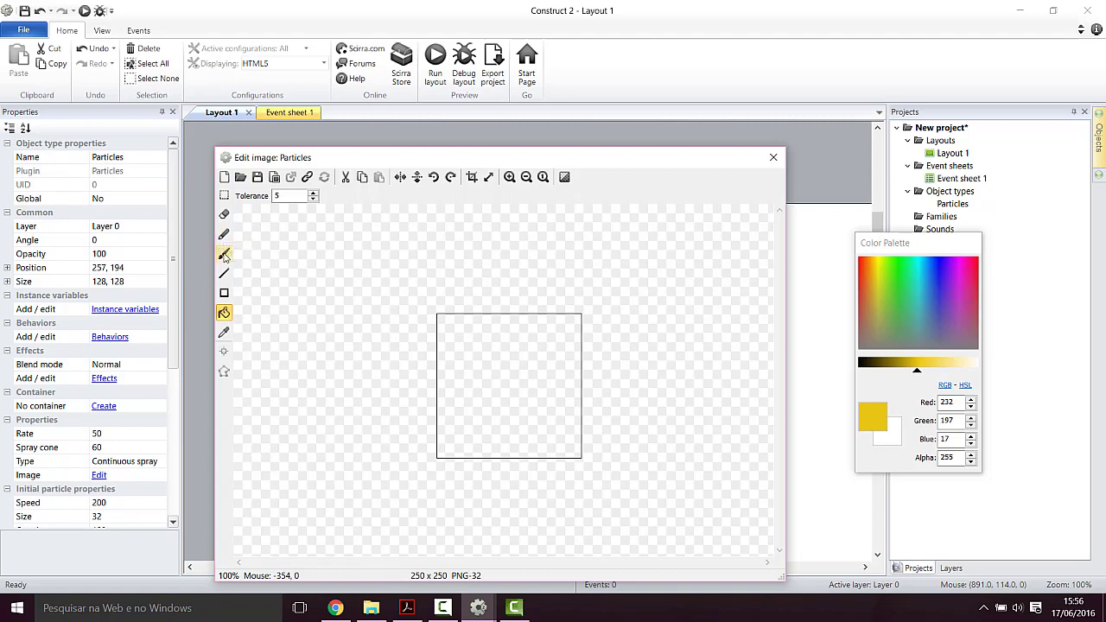
{"action": "left_click", "coordinate": [225, 255]}
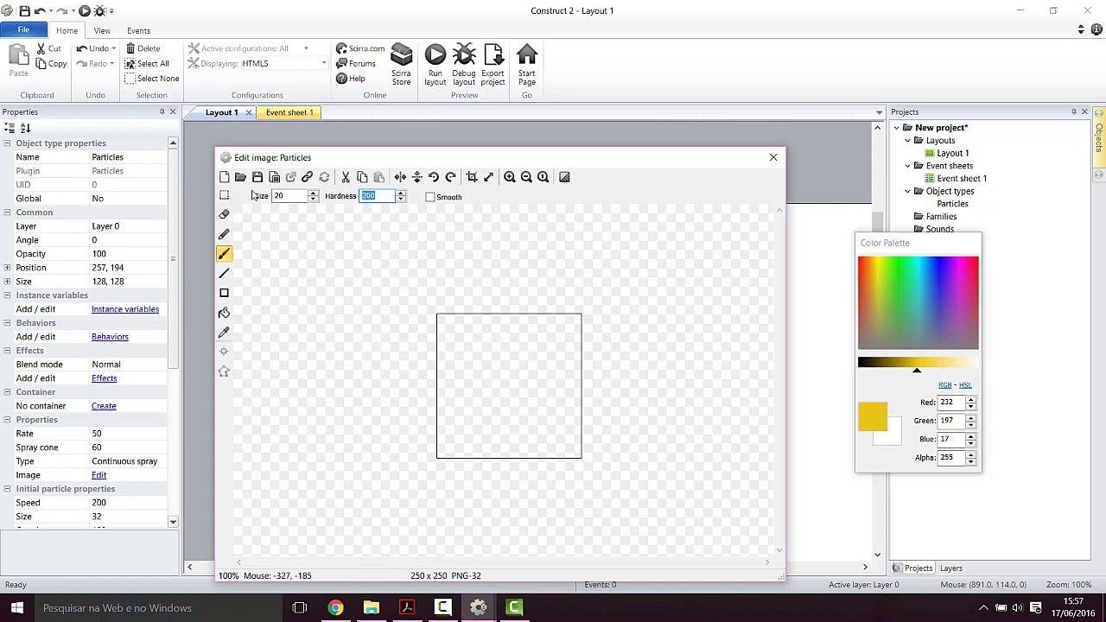
{"action": "left_click", "coordinate": [312, 195]}
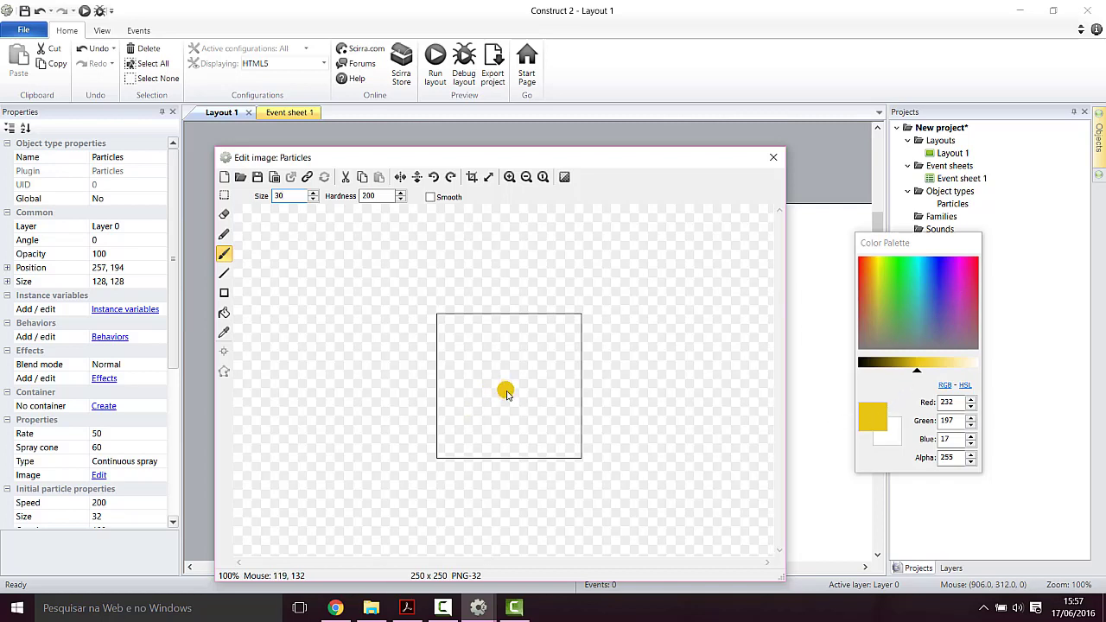
{"action": "left_click", "coordinate": [507, 391]}
Step: Crop the particle image's transparent edges, stamp the yellow dot in the cropped area and close the image editor
{"action": "left_click", "coordinate": [471, 177]}
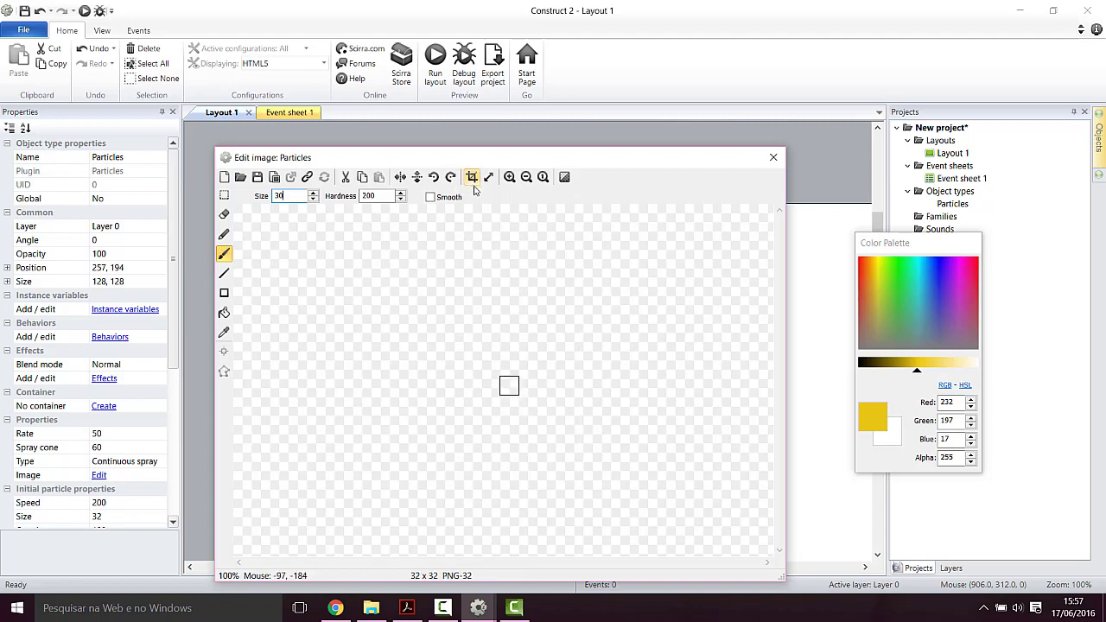
{"action": "left_click", "coordinate": [509, 385]}
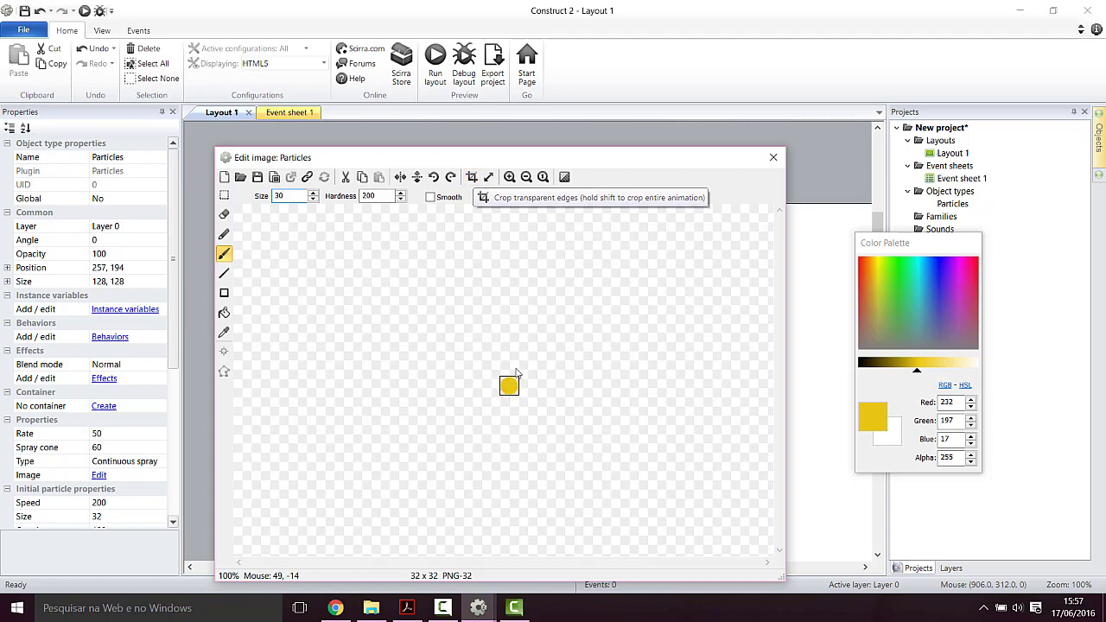
{"action": "left_click", "coordinate": [772, 158]}
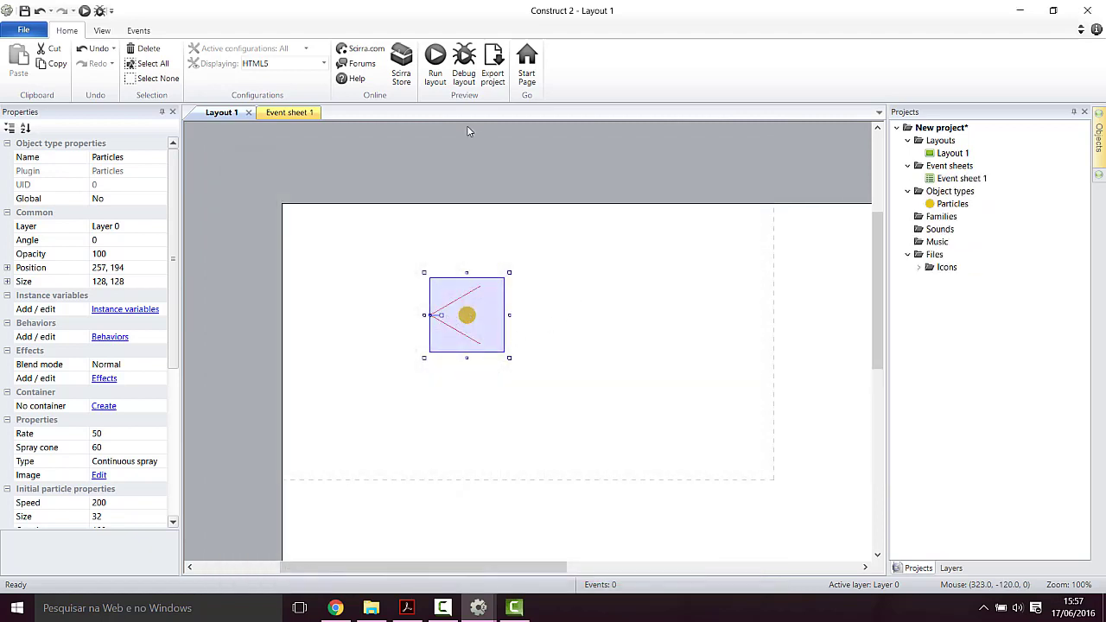
Step: Run the layout in the browser to preview the particle spray, and return to Construct 2
{"action": "left_click", "coordinate": [435, 59]}
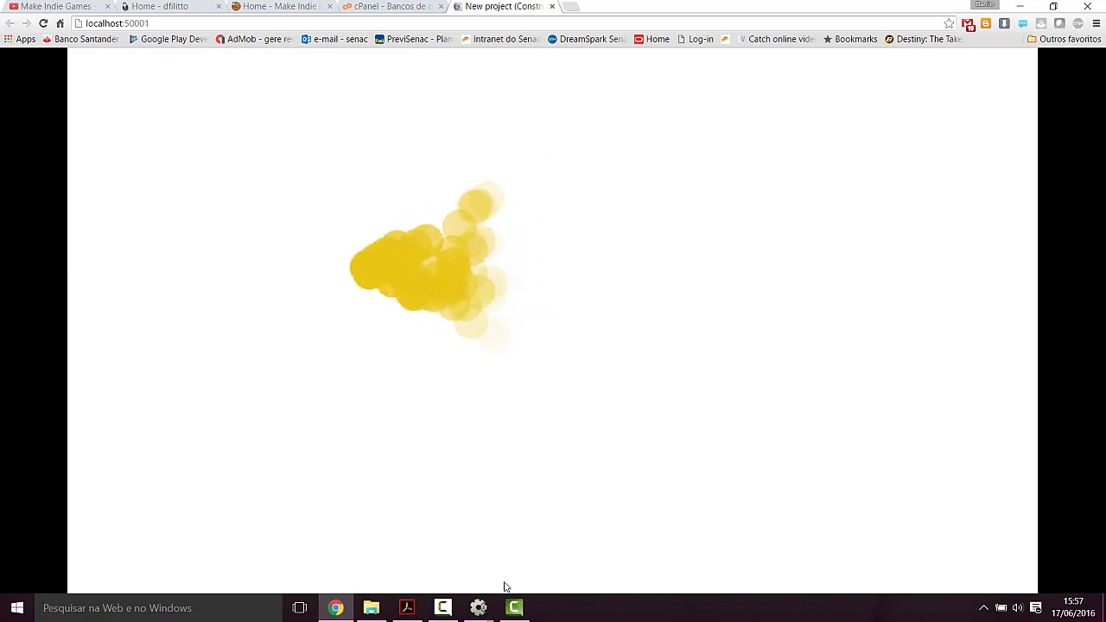
{"action": "mouse_move", "coordinate": [481, 609]}
{"action": "left_click", "coordinate": [569, 568]}
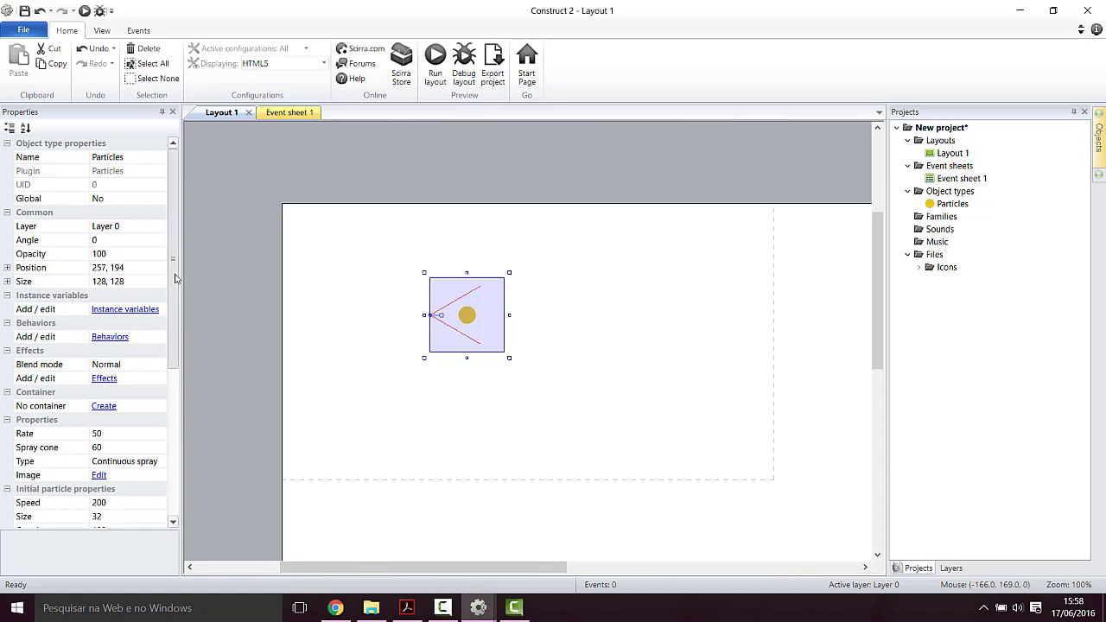
Step: Set the Particles object's spray cone to 360
{"action": "scroll", "coordinate": [174, 317], "scroll_direction": "down", "scroll_amount": 3}
{"action": "left_click_drag", "start_coordinate": [174, 317], "coordinate": [169, 348]}
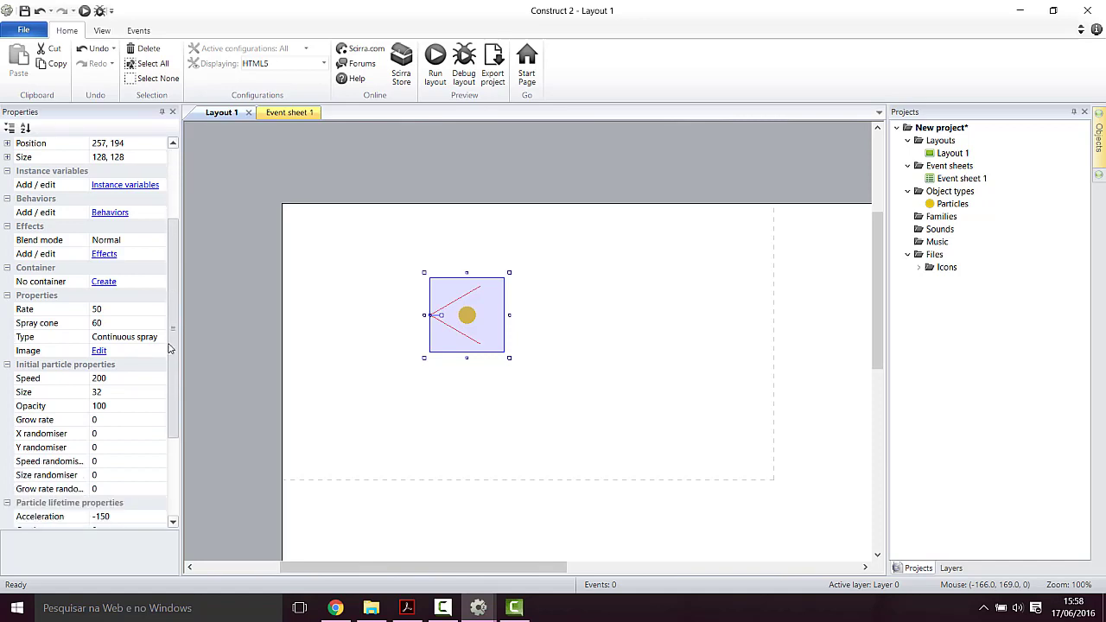
{"action": "left_click", "coordinate": [31, 327]}
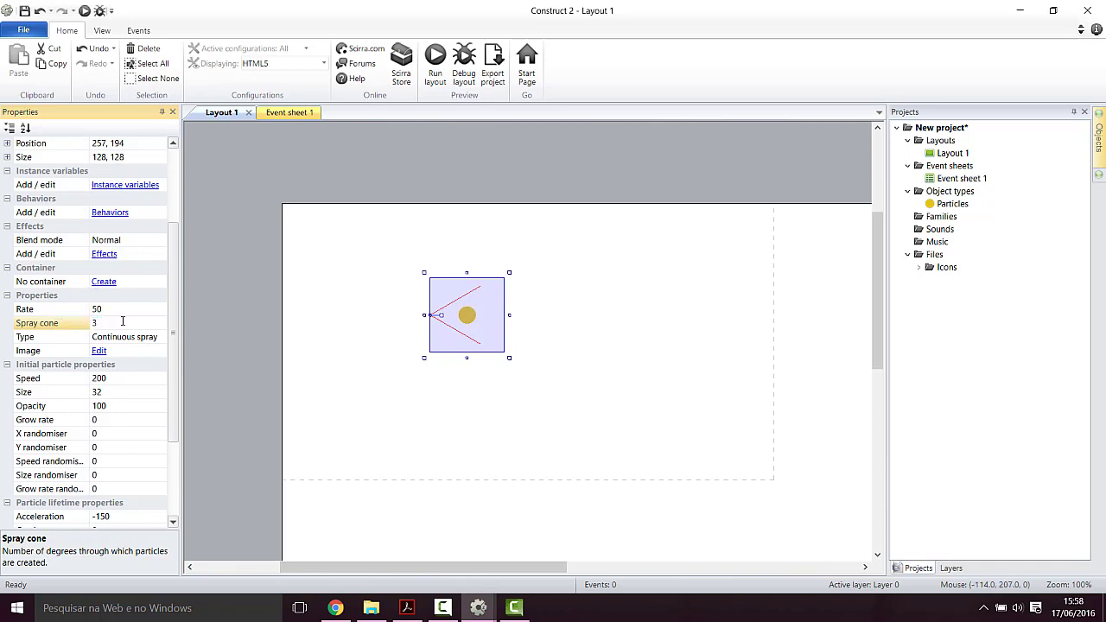
{"action": "key", "text": "Return"}
Step: Preview the 360-degree spray in the browser, close the preview and return to Construct 2
{"action": "left_click", "coordinate": [434, 61]}
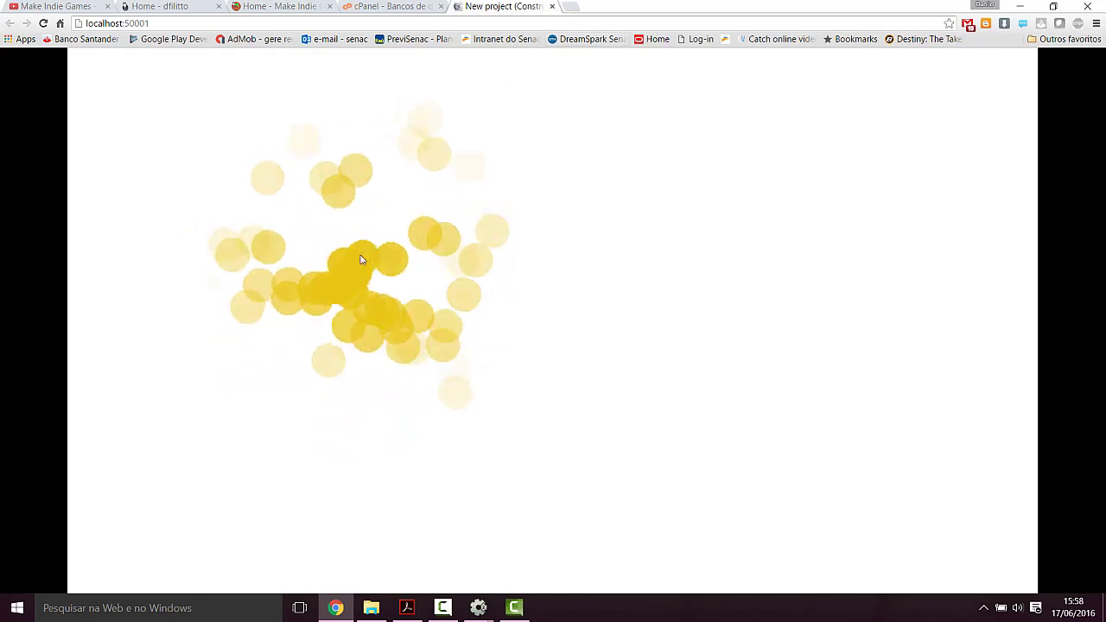
{"action": "key", "text": "ctrl+w"}
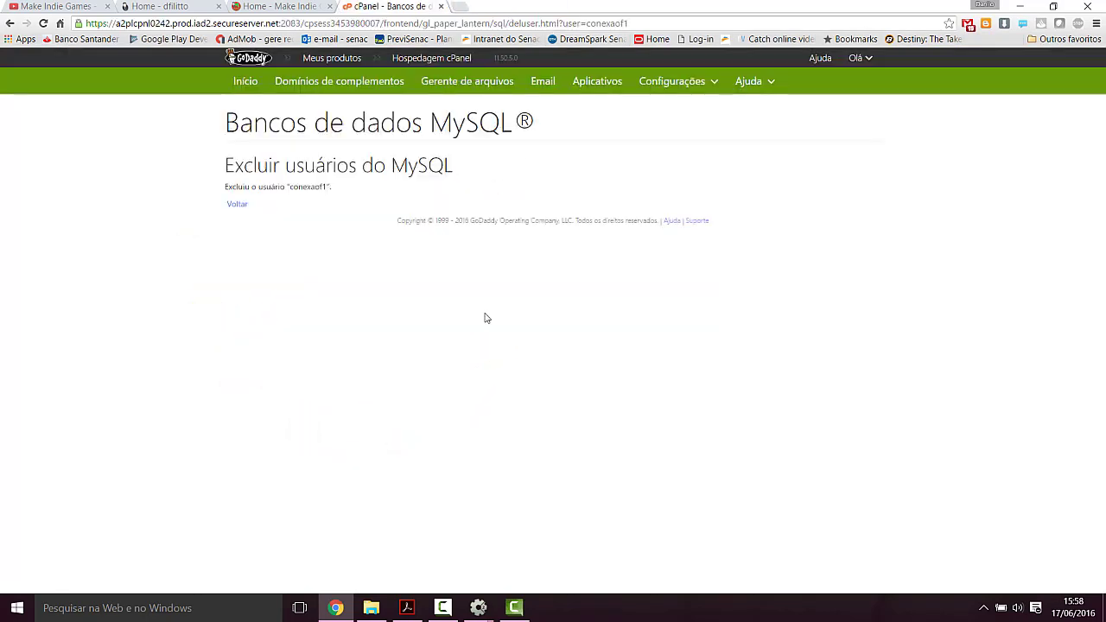
{"action": "mouse_move", "coordinate": [478, 607]}
{"action": "left_click", "coordinate": [510, 560]}
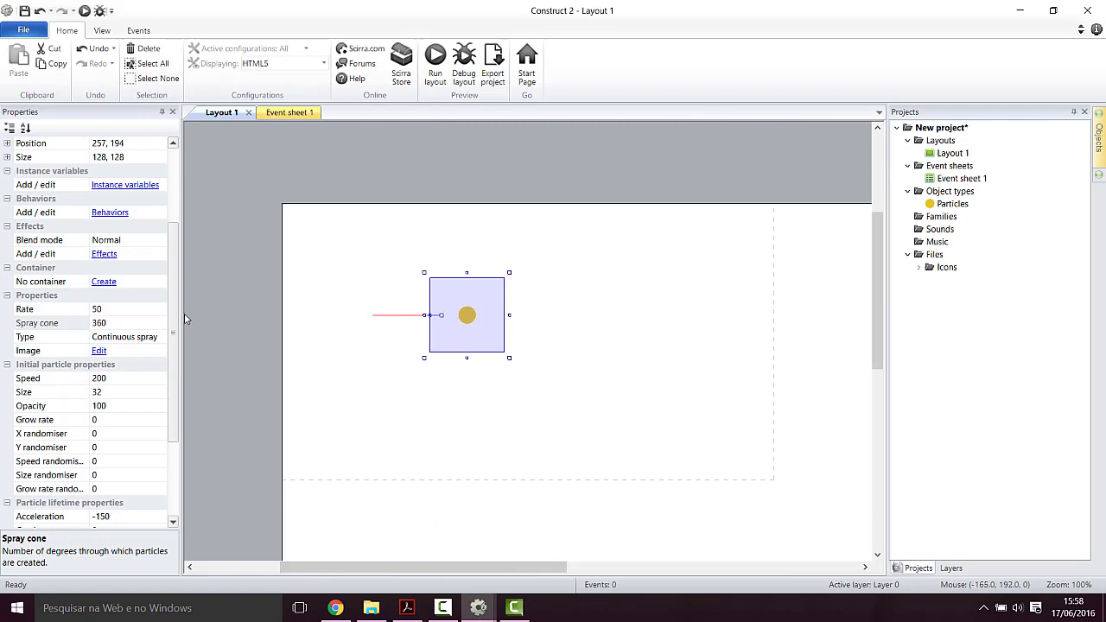
Step: Examine the Particles object's initial speed, size and grow rate properties
{"action": "left_click_drag", "start_coordinate": [178, 317], "coordinate": [177, 387]}
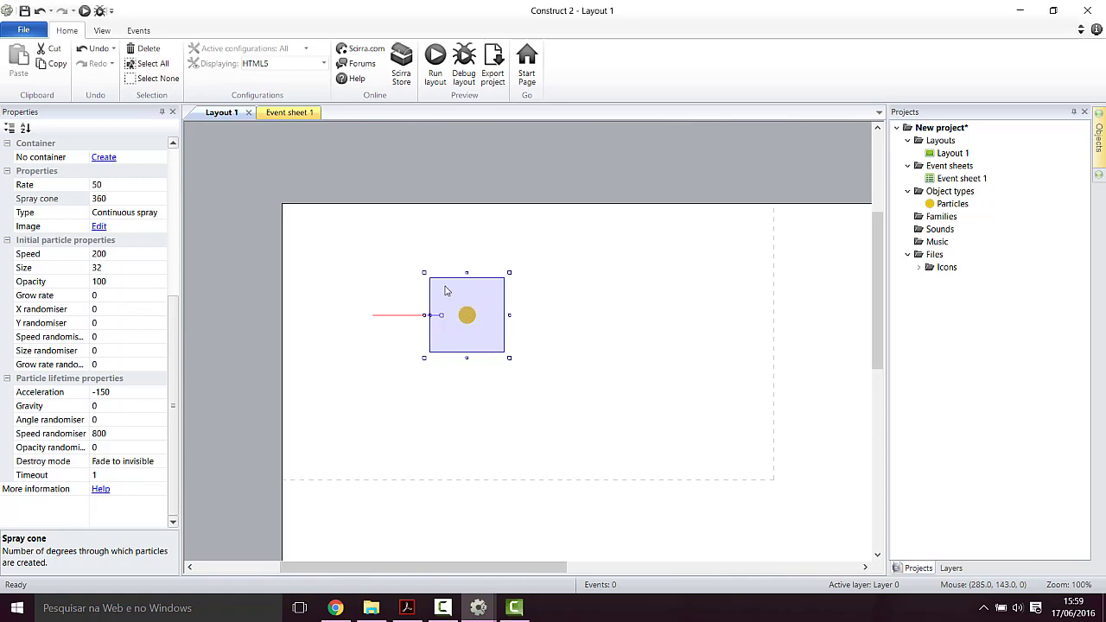
{"action": "left_click", "coordinate": [130, 254]}
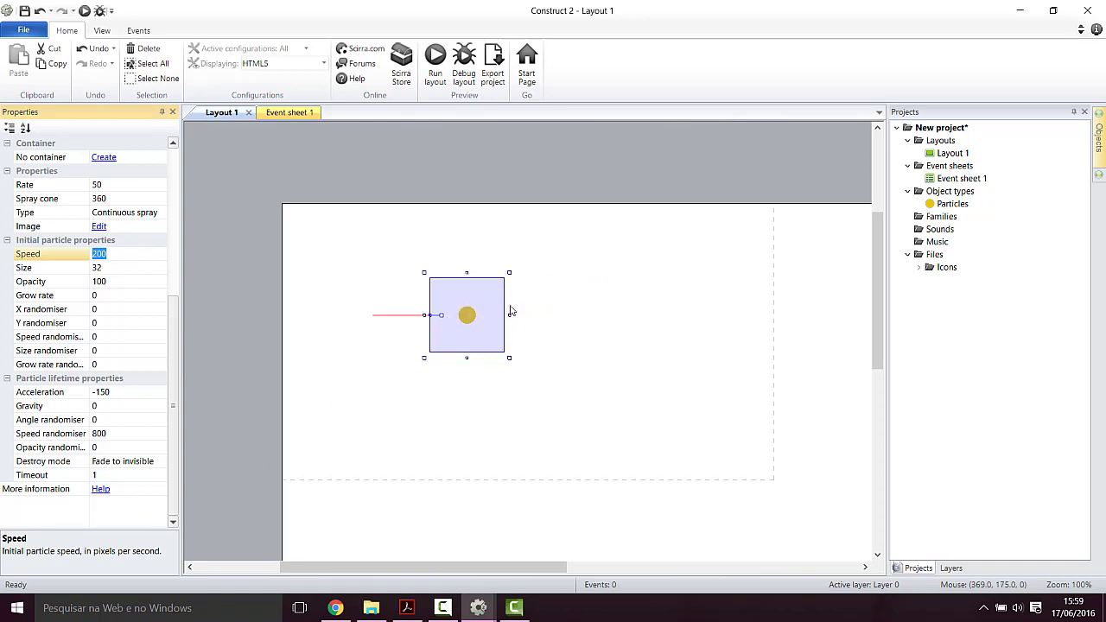
{"action": "left_click", "coordinate": [133, 270]}
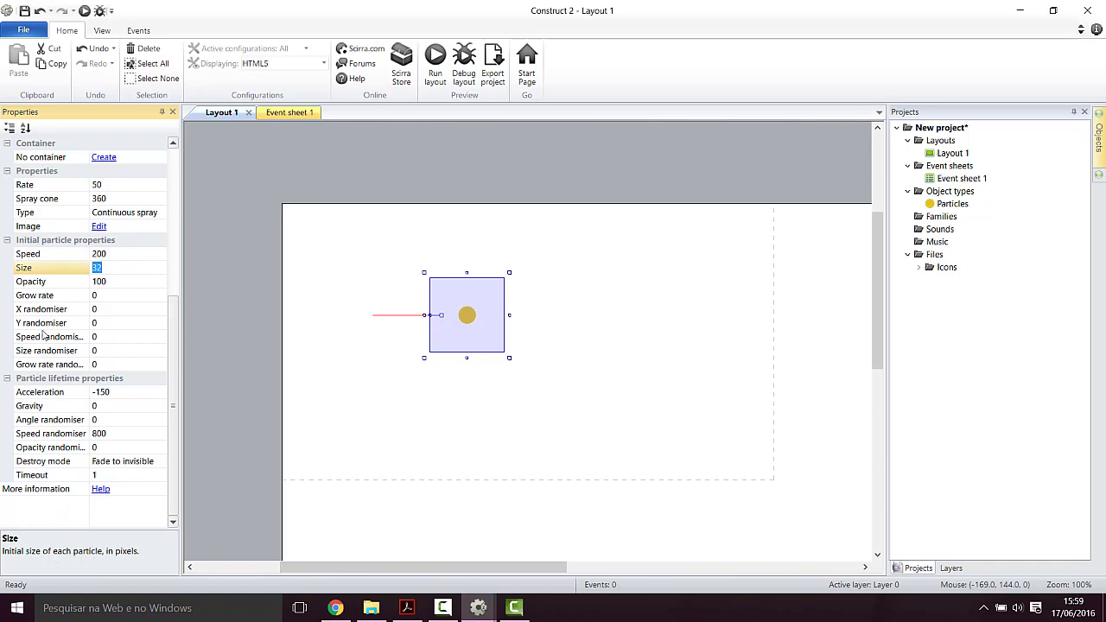
{"action": "left_click", "coordinate": [107, 296]}
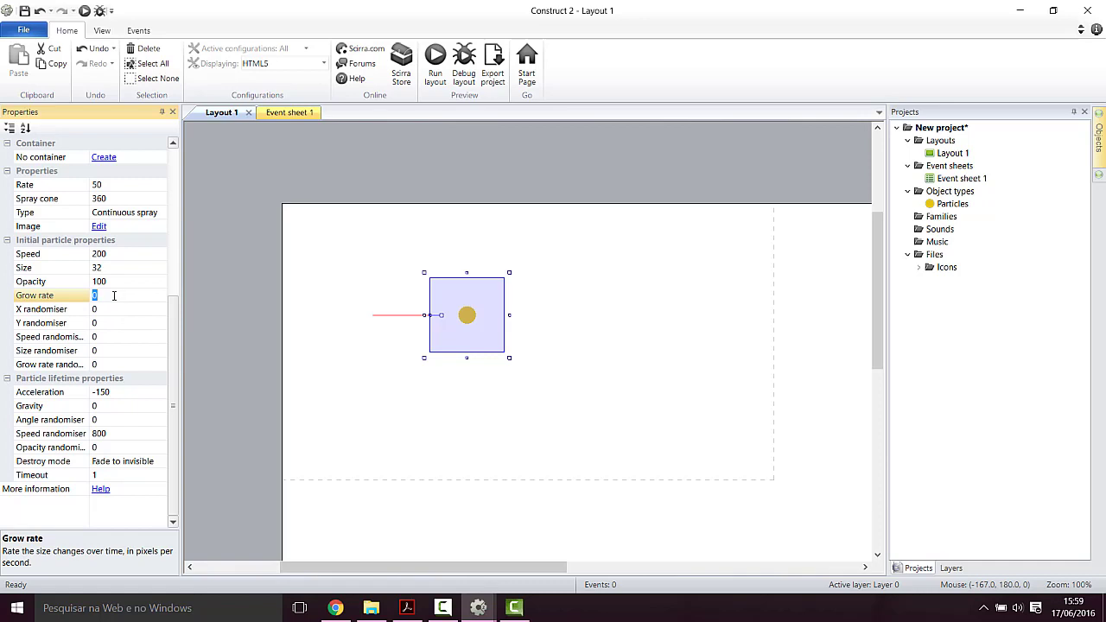
{"action": "left_click", "coordinate": [175, 316]}
{"action": "scroll", "coordinate": [138, 266], "scroll_direction": "up", "scroll_amount": 1}
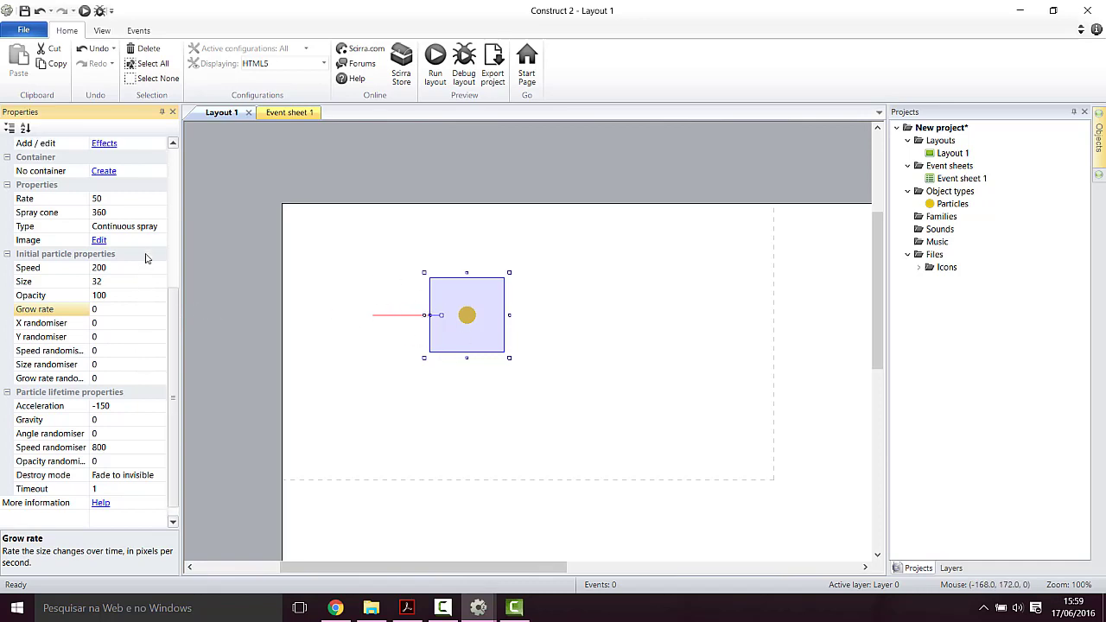
Step: Change the Particles object's type to One-shot
{"action": "left_click", "coordinate": [125, 227]}
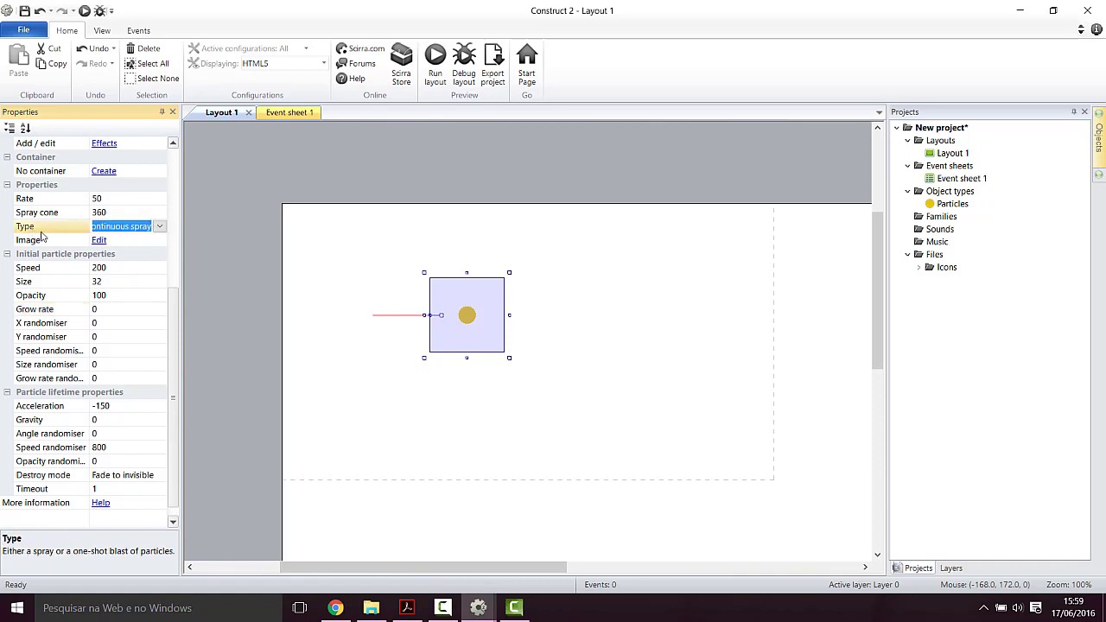
{"action": "left_click", "coordinate": [159, 227]}
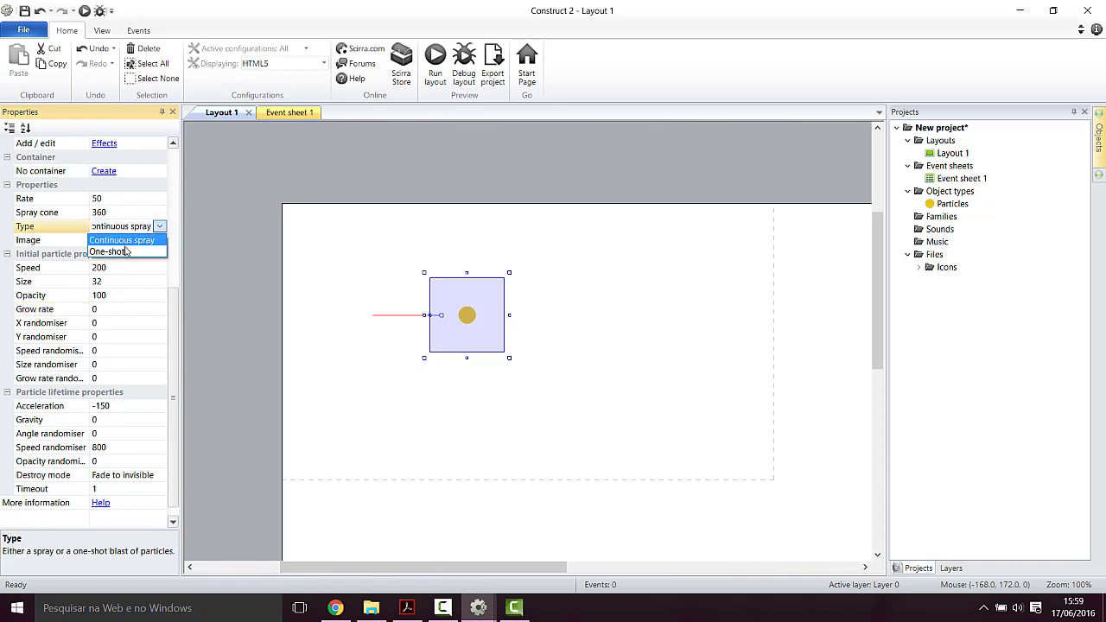
{"action": "left_click", "coordinate": [126, 250]}
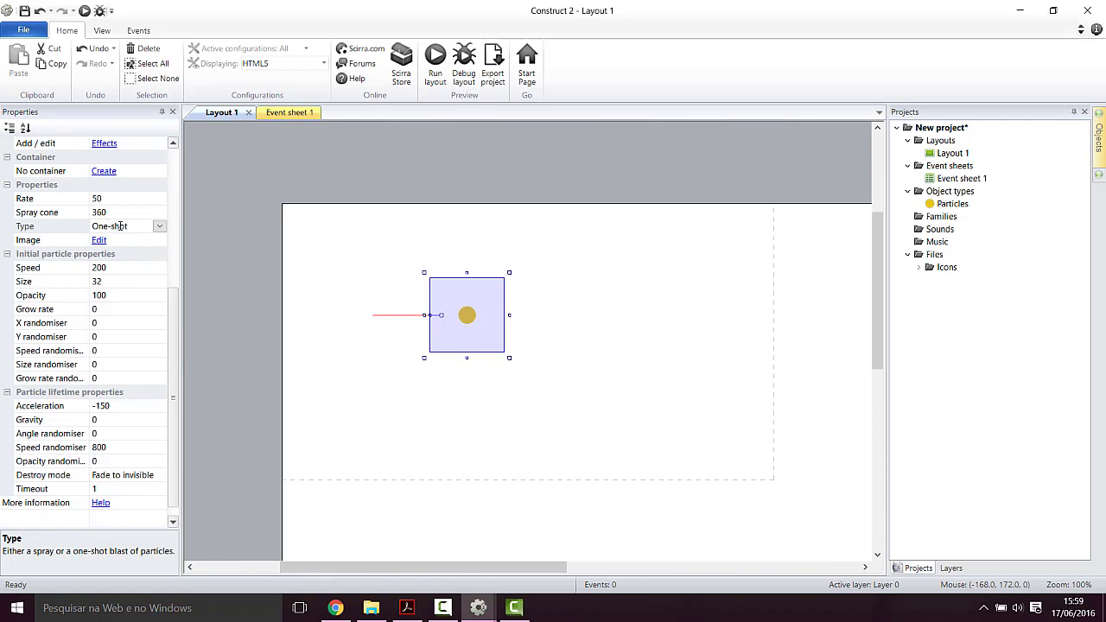
Step: Preview the one-shot blast in the browser, reload it several times to replay it, and return to Construct 2
{"action": "left_click", "coordinate": [434, 62]}
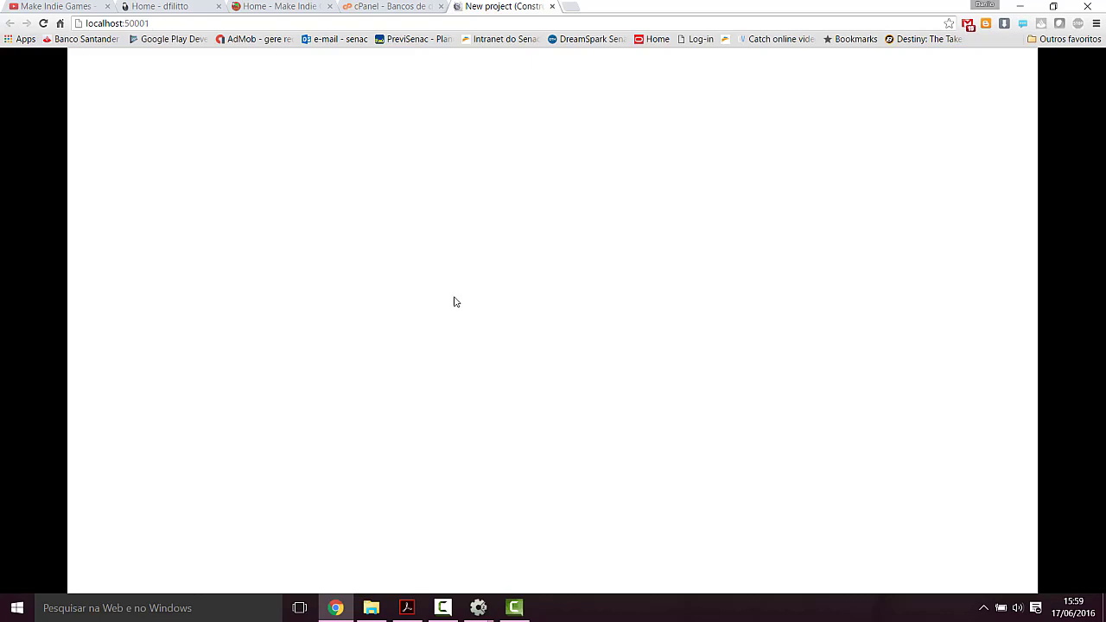
{"action": "key", "text": "F5"}
{"action": "key", "text": "F5"}
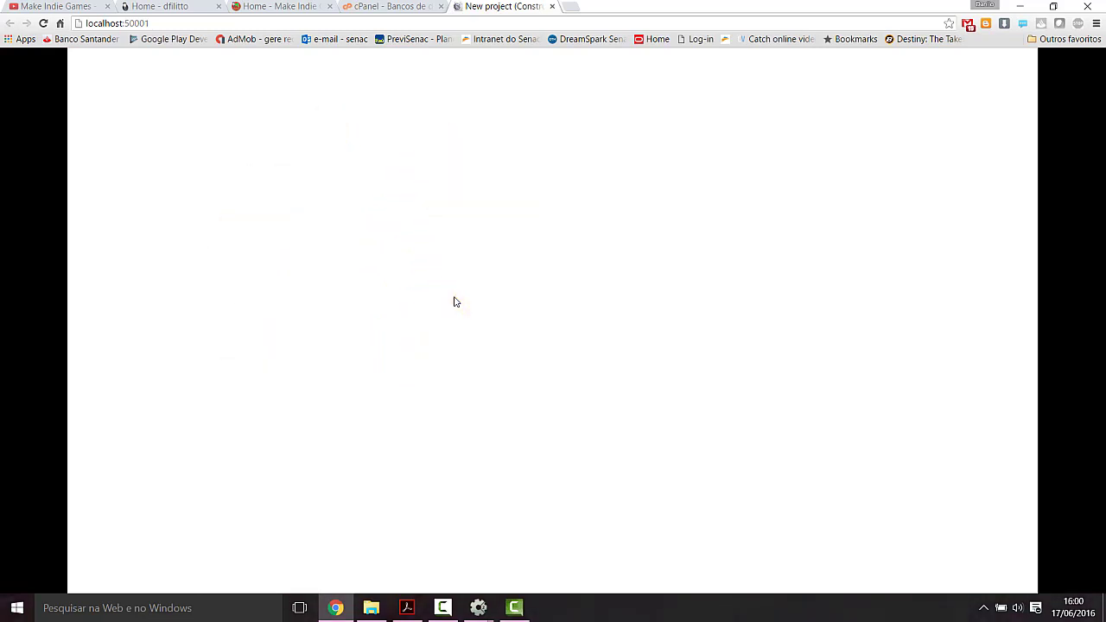
{"action": "key", "text": "F5"}
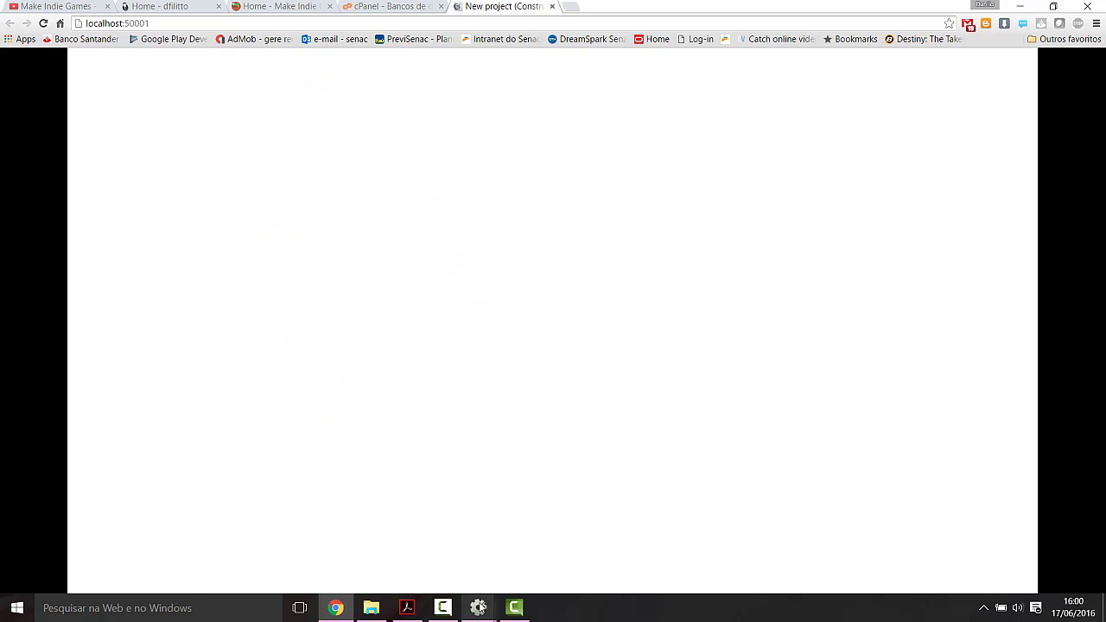
{"action": "left_click", "coordinate": [545, 544]}
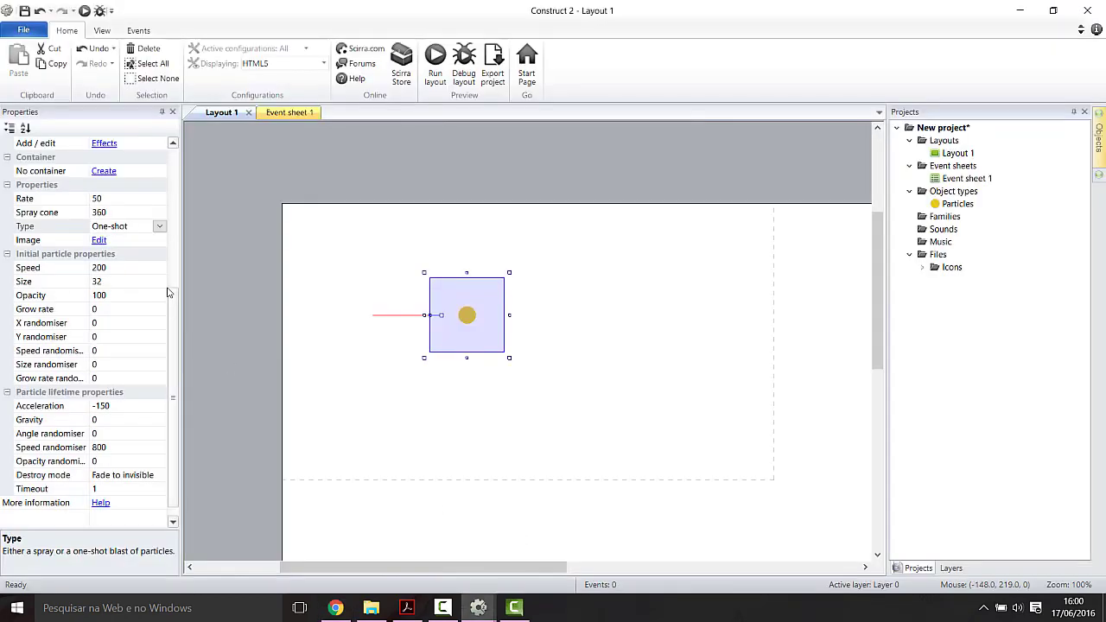
Step: Set the Particles object's rate to 25, preview the one-shot blast in the browser twice, and return to Construct 2
{"action": "left_click", "coordinate": [99, 199]}
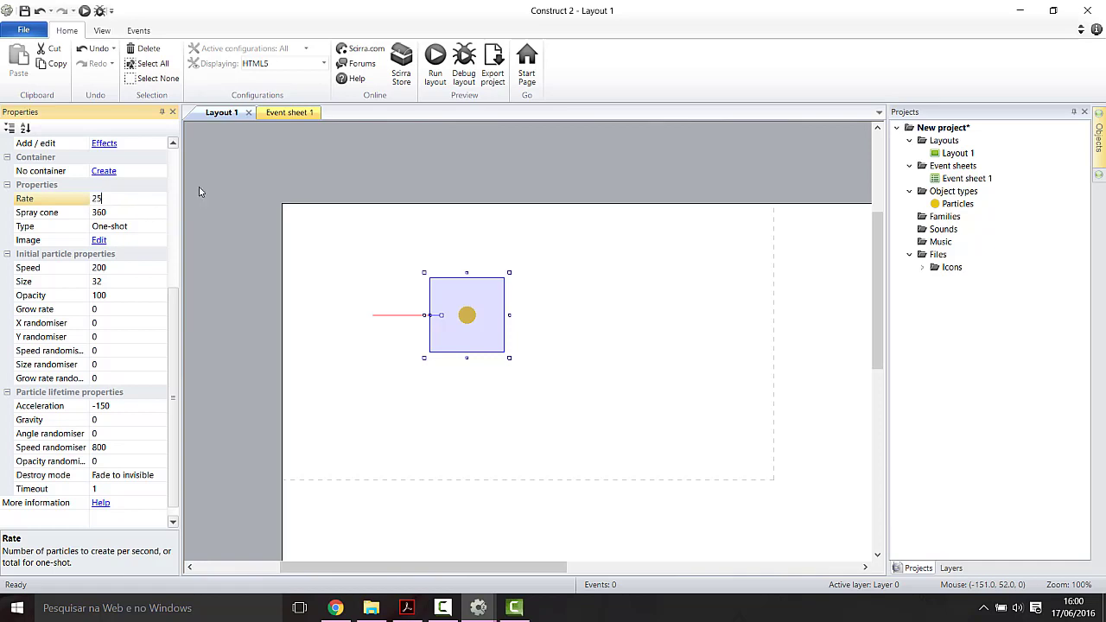
{"action": "left_click", "coordinate": [439, 60]}
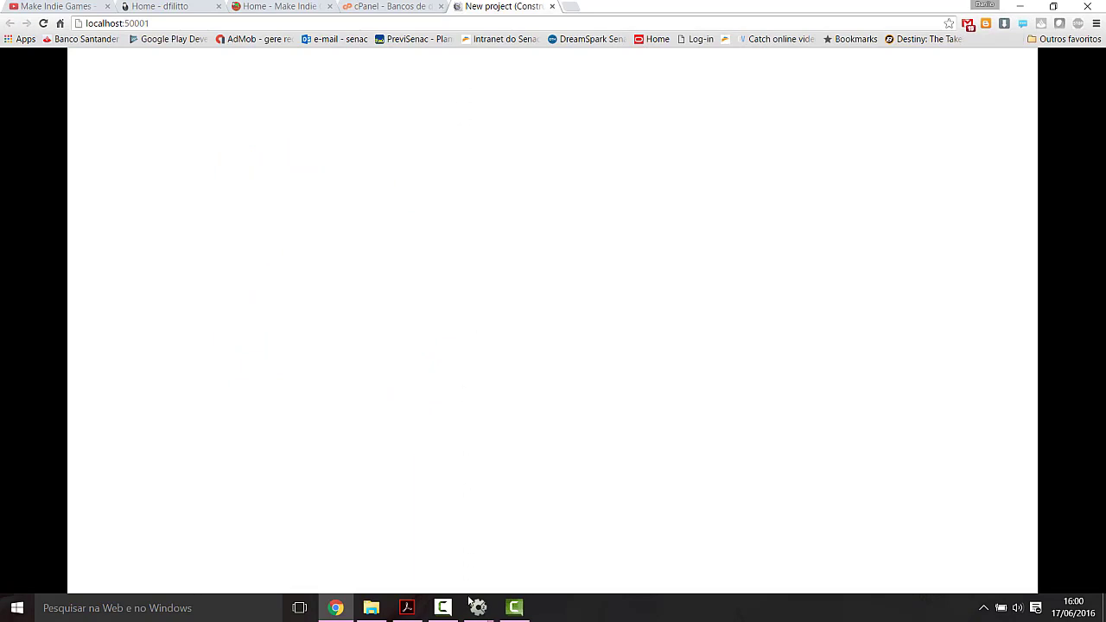
{"action": "mouse_move", "coordinate": [514, 607]}
{"action": "left_click", "coordinate": [519, 555]}
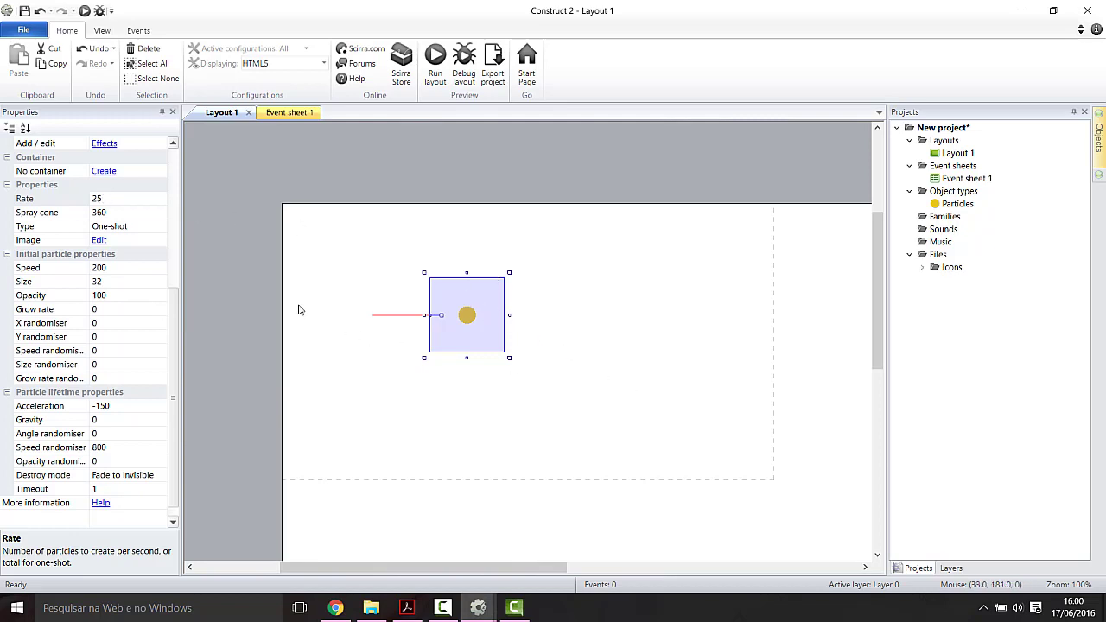
{"action": "left_click", "coordinate": [434, 61]}
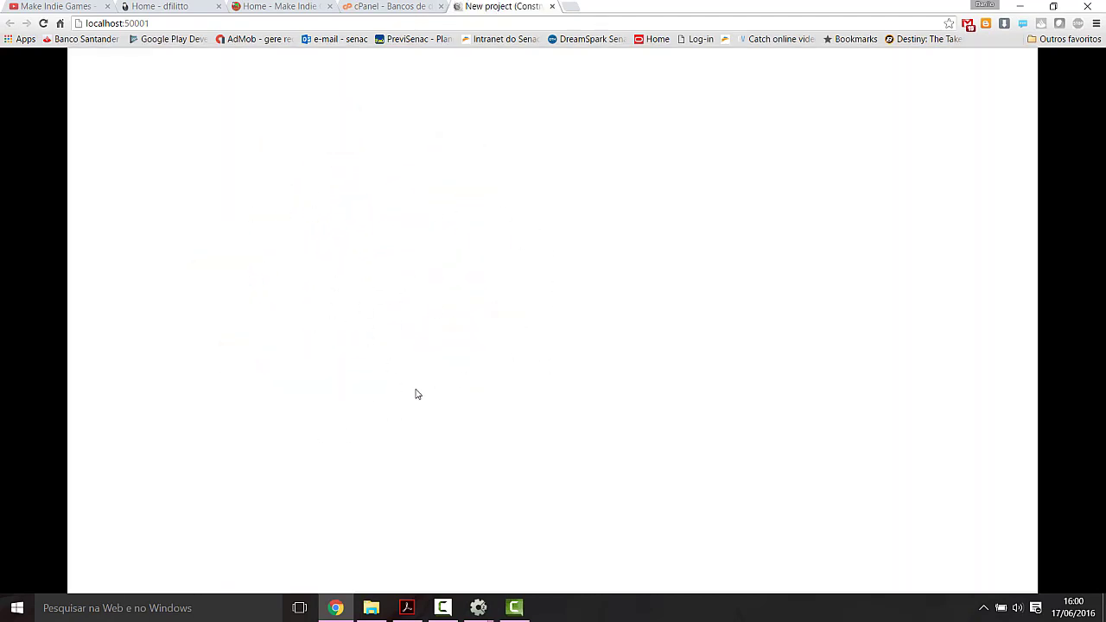
{"action": "mouse_move", "coordinate": [514, 607]}
{"action": "left_click", "coordinate": [505, 564]}
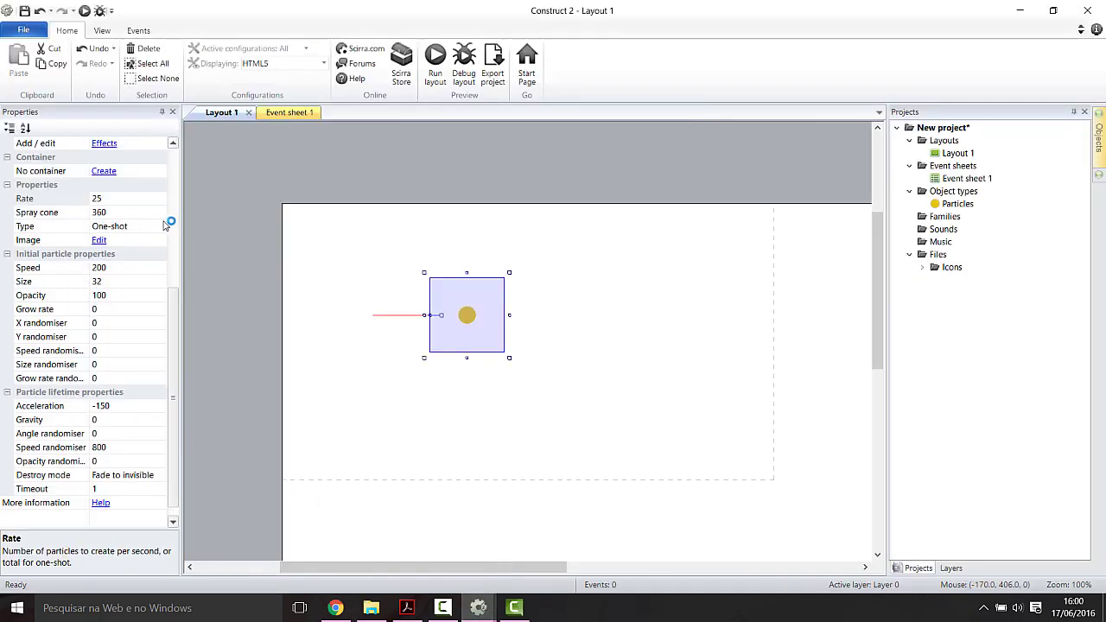
Step: Set the Particles object's gravity to 100, preview the effect in the browser, and return to Construct 2
{"action": "scroll", "coordinate": [148, 242], "scroll_direction": "down", "scroll_amount": 1}
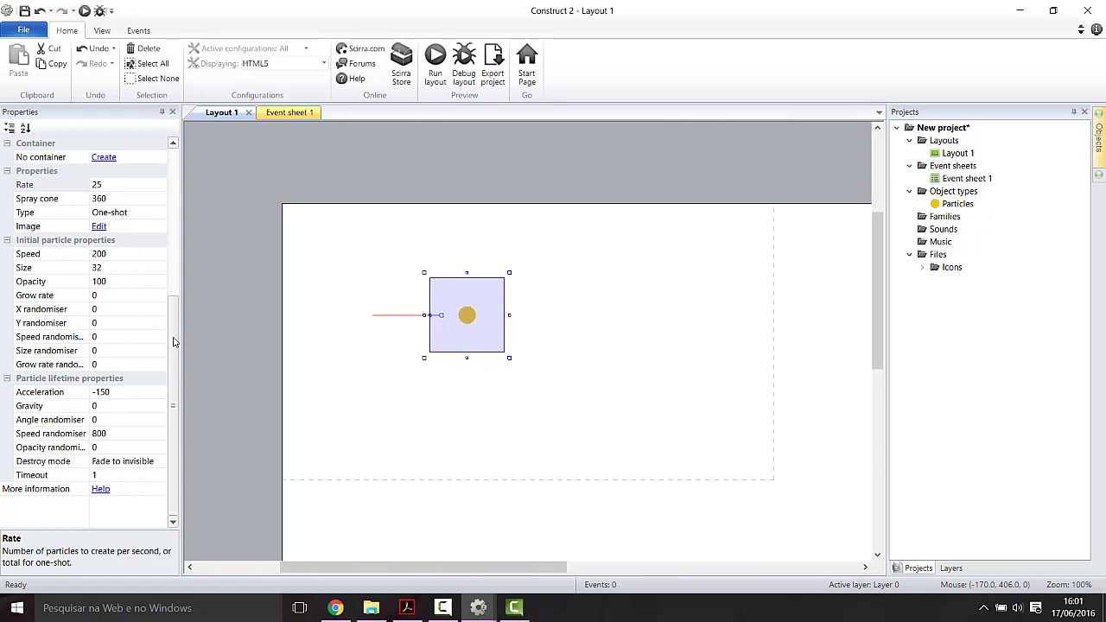
{"action": "left_click", "coordinate": [123, 405]}
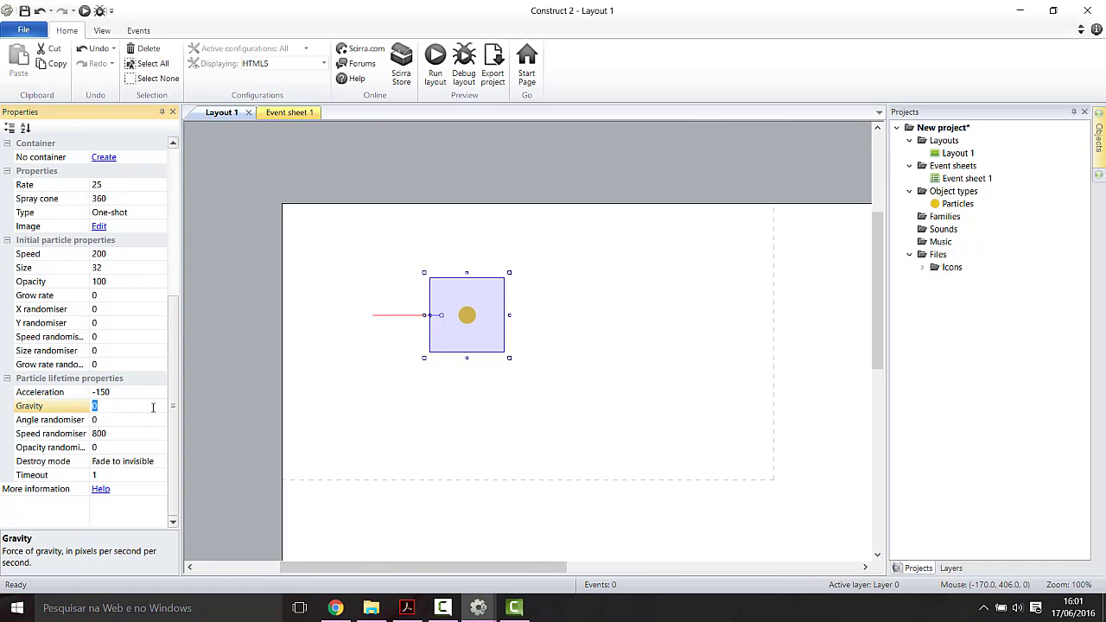
{"action": "left_click", "coordinate": [435, 62]}
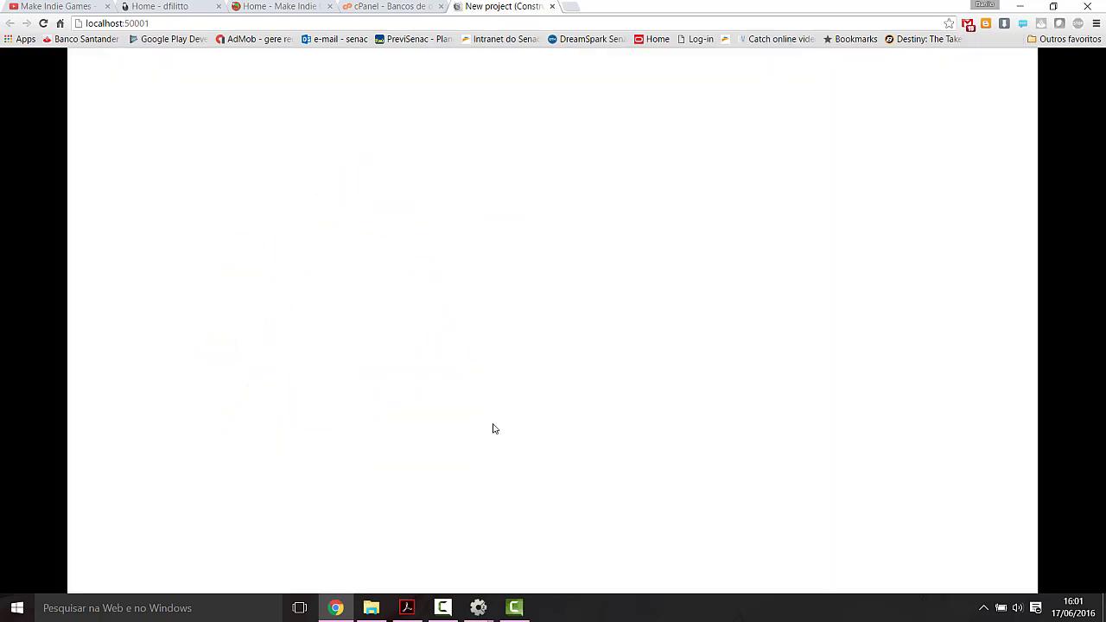
{"action": "left_click", "coordinate": [478, 607]}
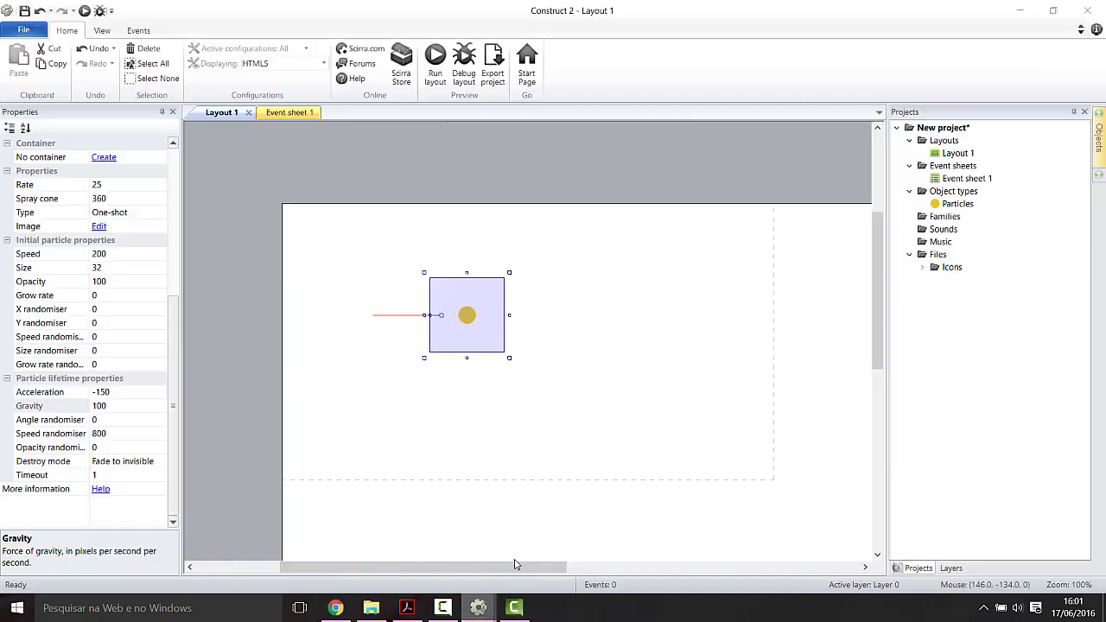
Step: Set the Particles object's gravity to 0, preview the effect in the browser, and return to the Layout 1 project in Construct 2
{"action": "left_click", "coordinate": [101, 404]}
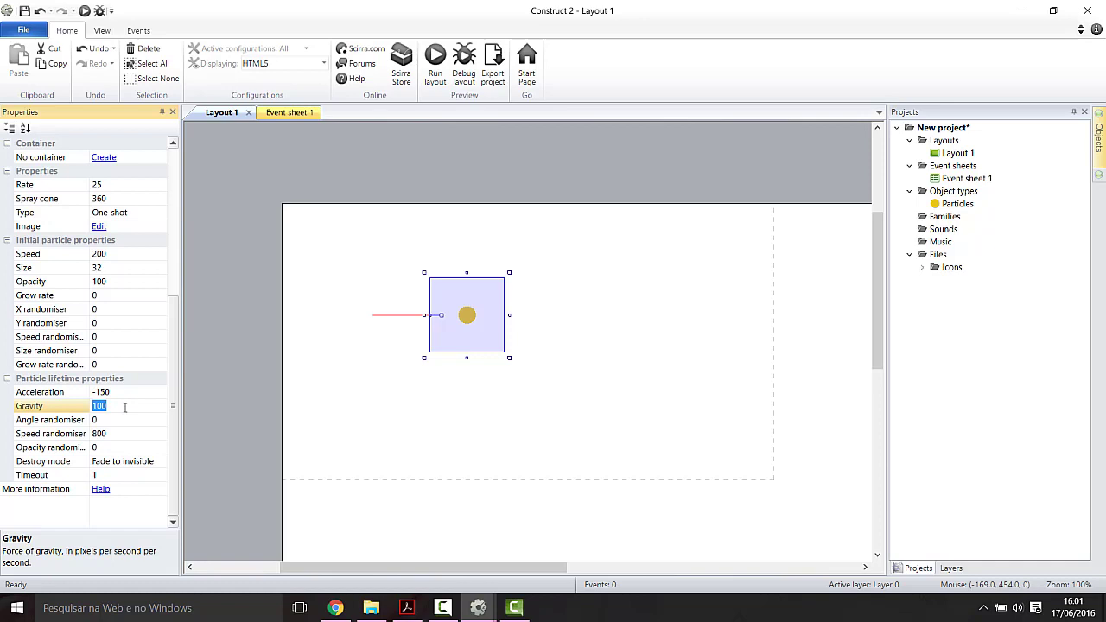
{"action": "type", "text": "0"}
{"action": "left_click", "coordinate": [128, 422]}
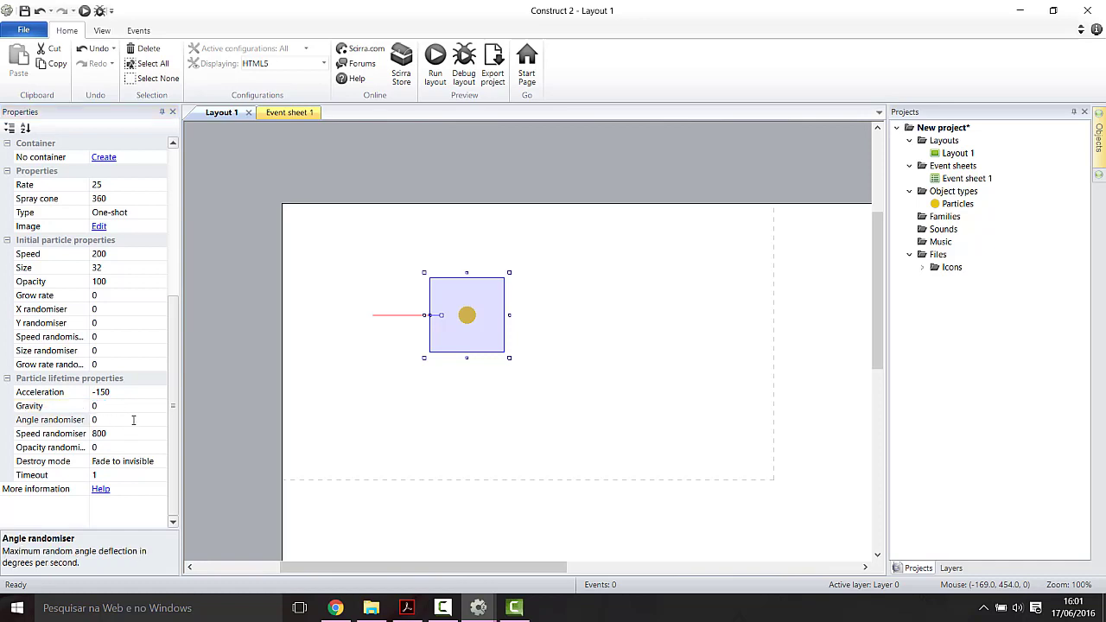
{"action": "left_click", "coordinate": [434, 60]}
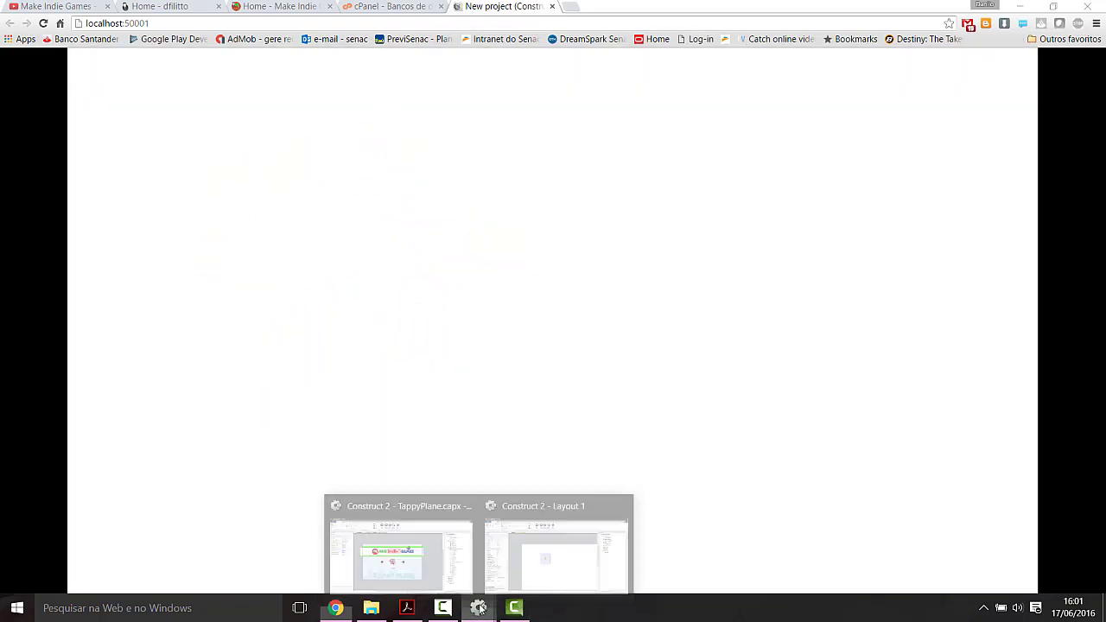
{"action": "left_click", "coordinate": [557, 553]}
Step: Insert a Mouse input object into the project
{"action": "left_click", "coordinate": [442, 391]}
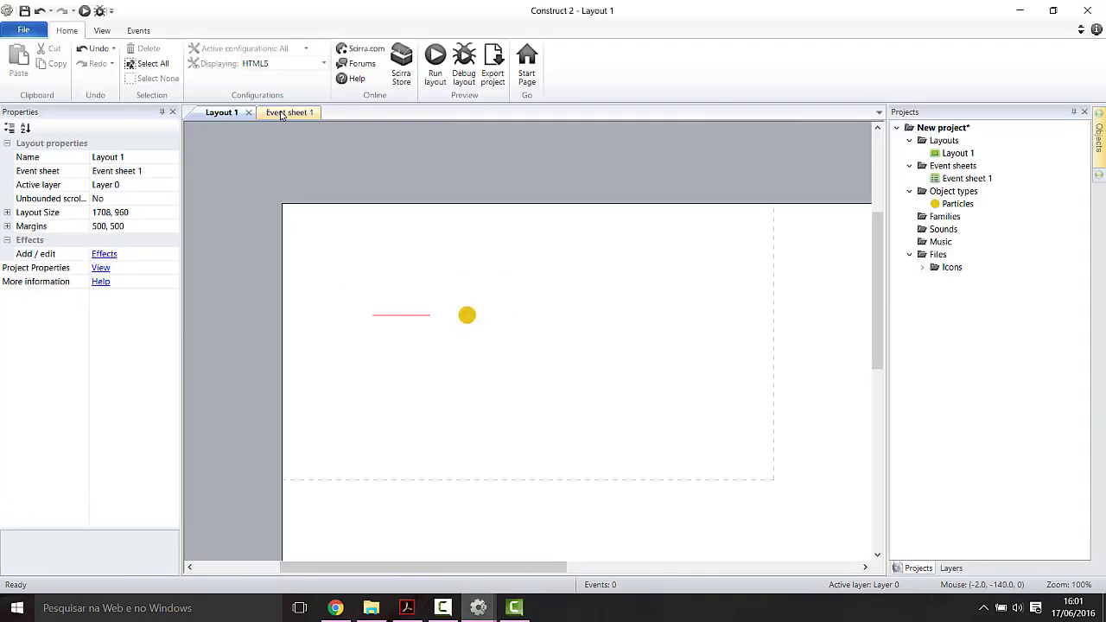
{"action": "double_click", "coordinate": [302, 212]}
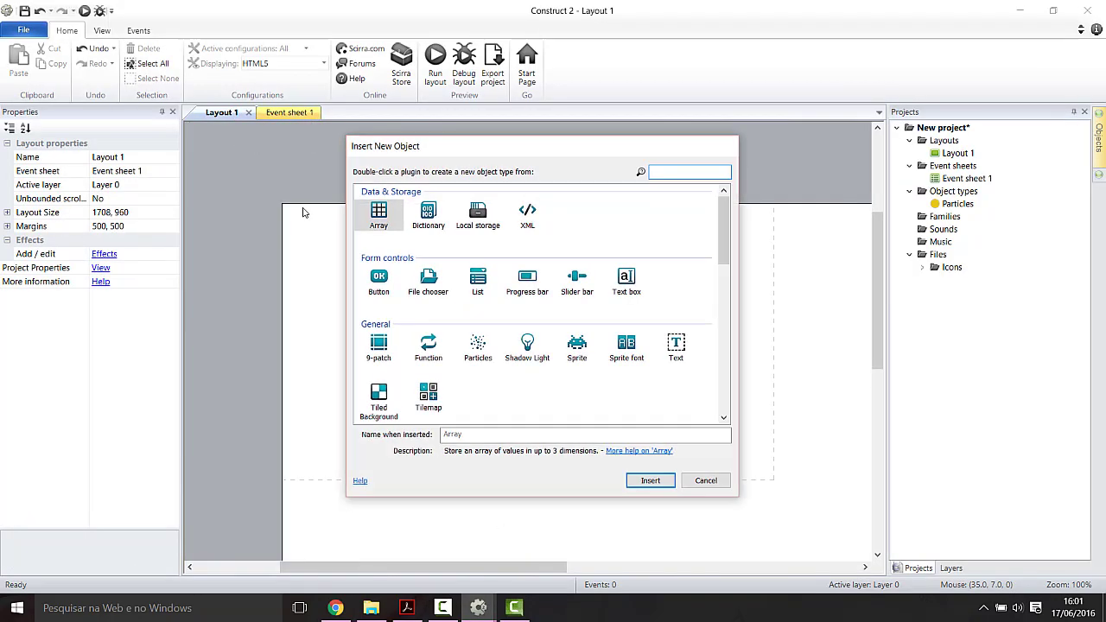
{"action": "scroll", "coordinate": [604, 338], "scroll_direction": "down", "scroll_amount": 10}
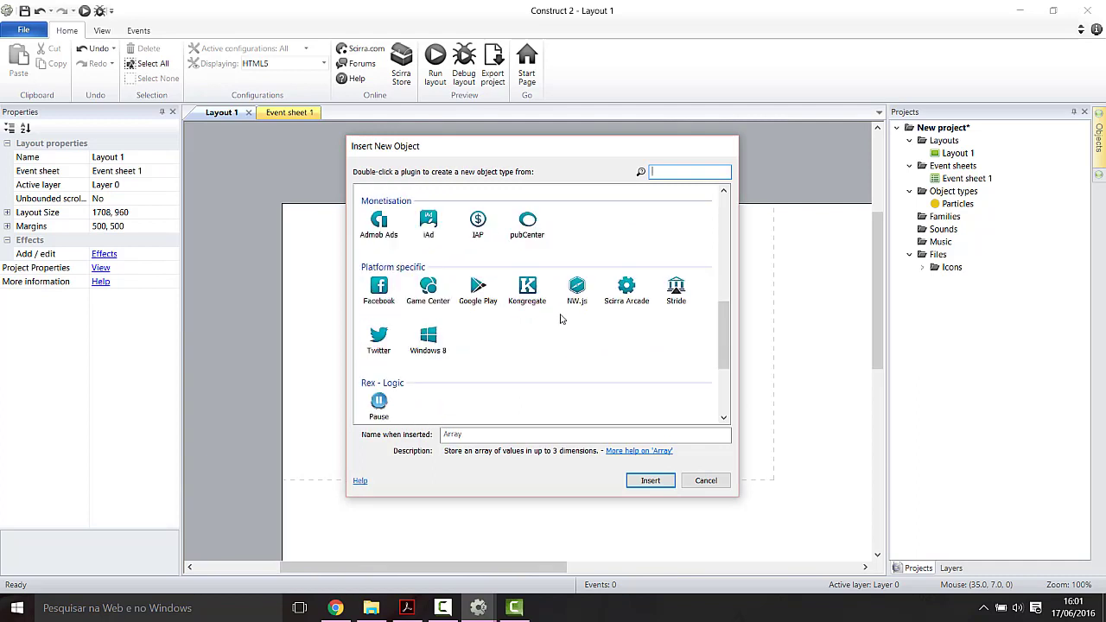
{"action": "scroll", "coordinate": [507, 322], "scroll_direction": "up", "scroll_amount": 2}
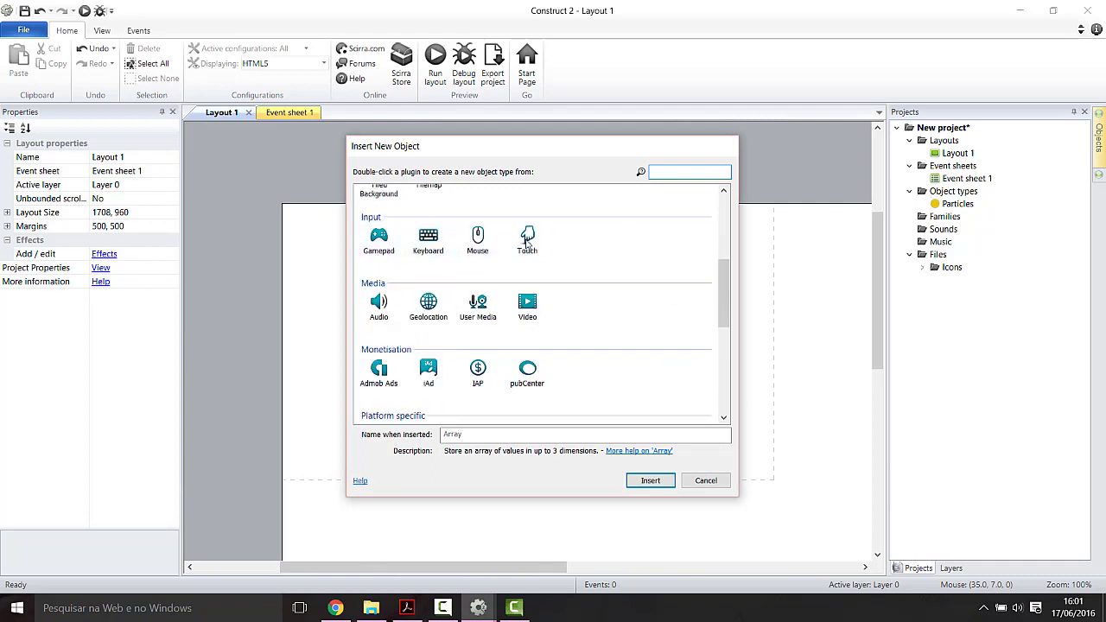
{"action": "left_click", "coordinate": [485, 242]}
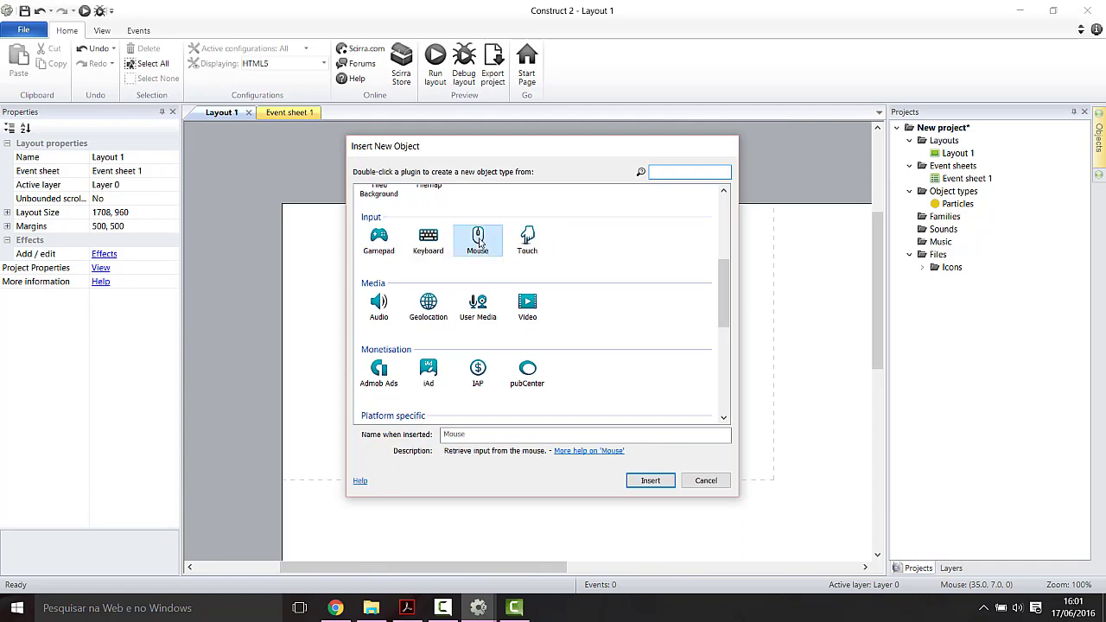
{"action": "left_click", "coordinate": [650, 480]}
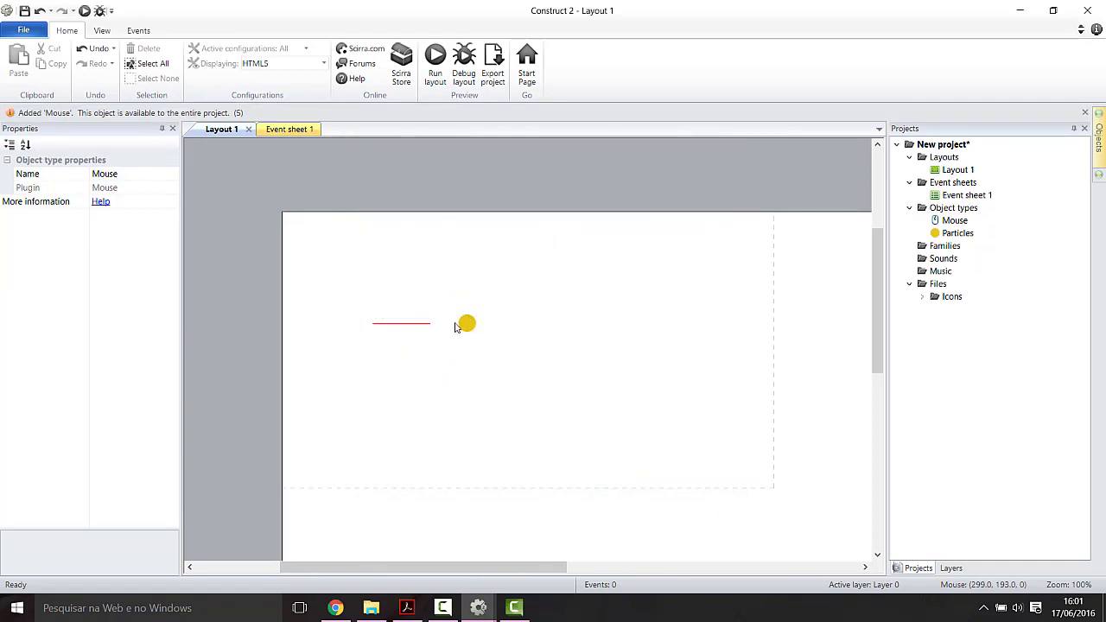
Step: Move the Particles object outside the layout's left edge, to a position of about -483, -11
{"action": "left_click_drag", "start_coordinate": [455, 322], "coordinate": [216, 206]}
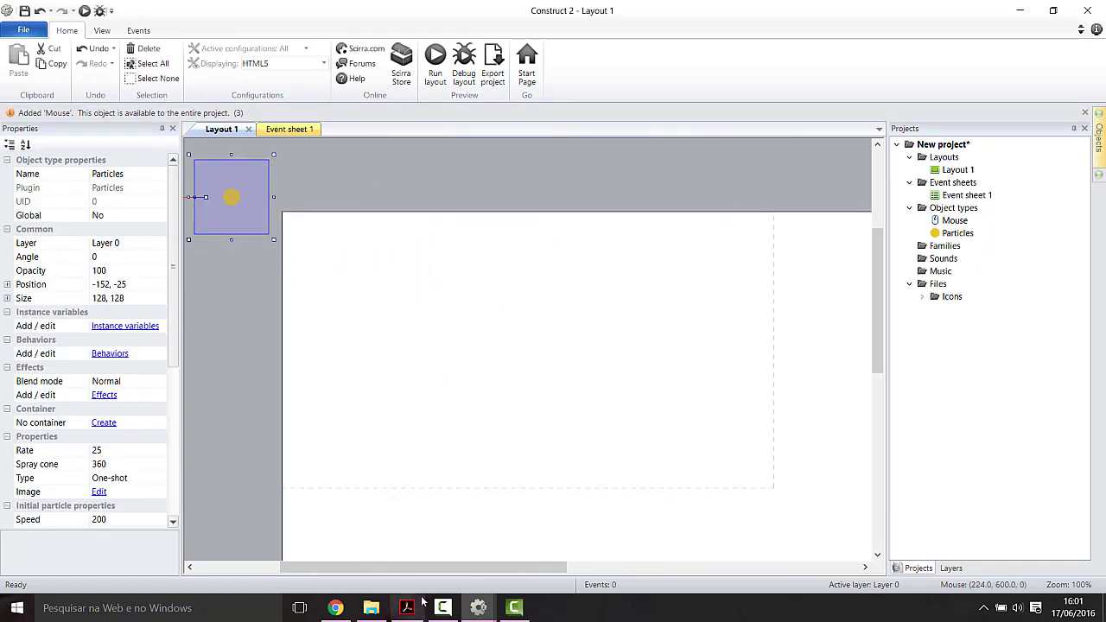
{"action": "left_click_drag", "start_coordinate": [387, 568], "coordinate": [283, 558]}
{"action": "left_click_drag", "start_coordinate": [424, 210], "coordinate": [239, 208]}
{"action": "left_click_drag", "start_coordinate": [428, 559], "coordinate": [529, 558]}
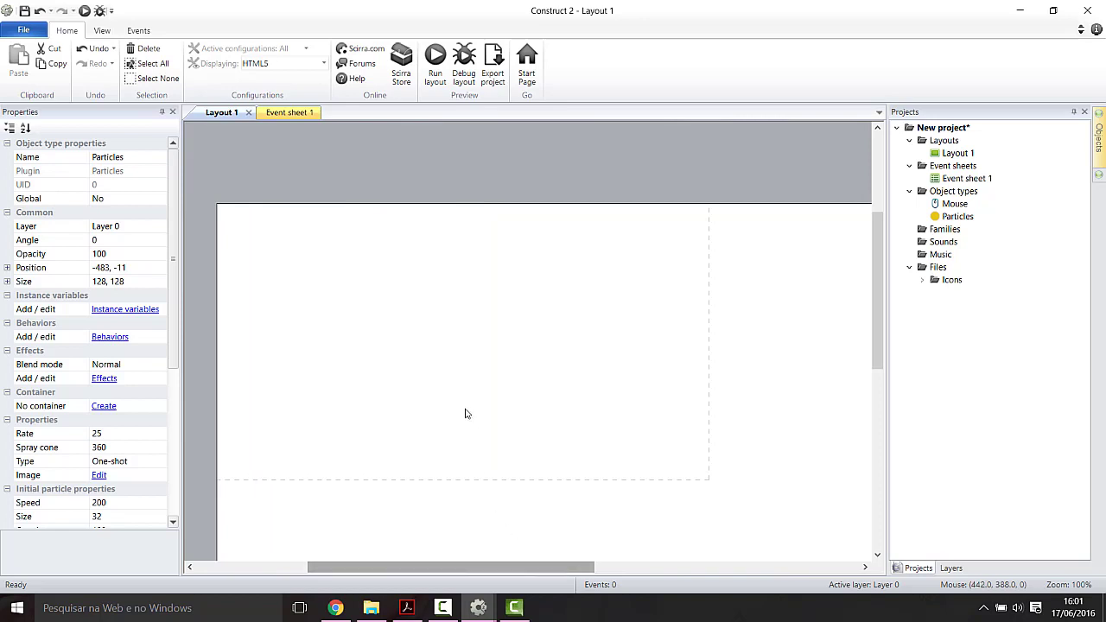
Step: Add an event to Event sheet 1 with the Mouse condition On any click
{"action": "left_click", "coordinate": [290, 112]}
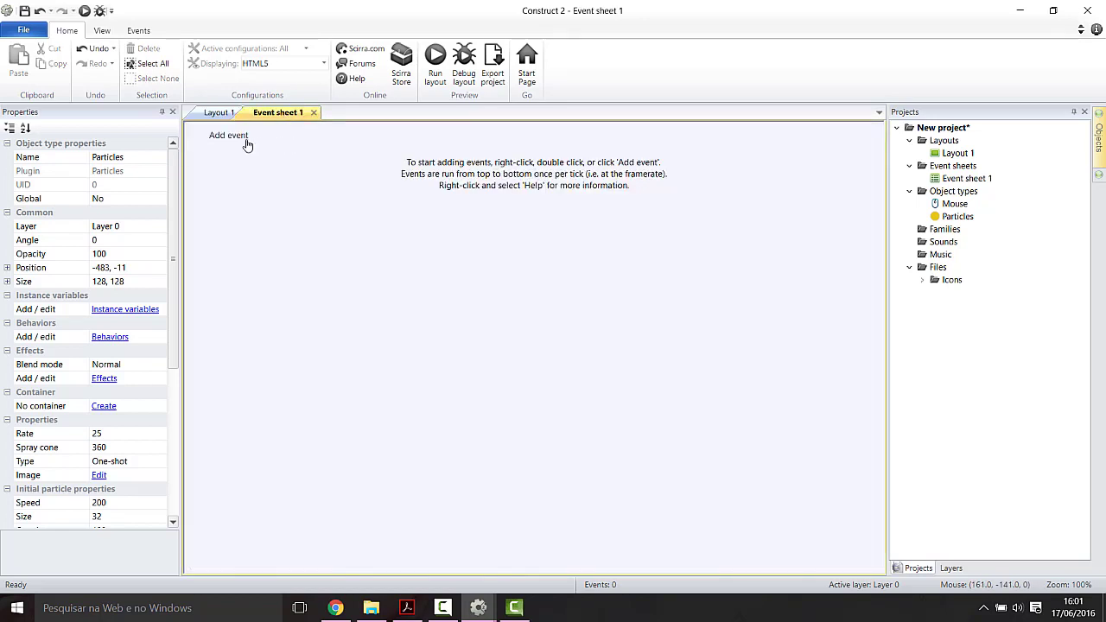
{"action": "left_click", "coordinate": [242, 139]}
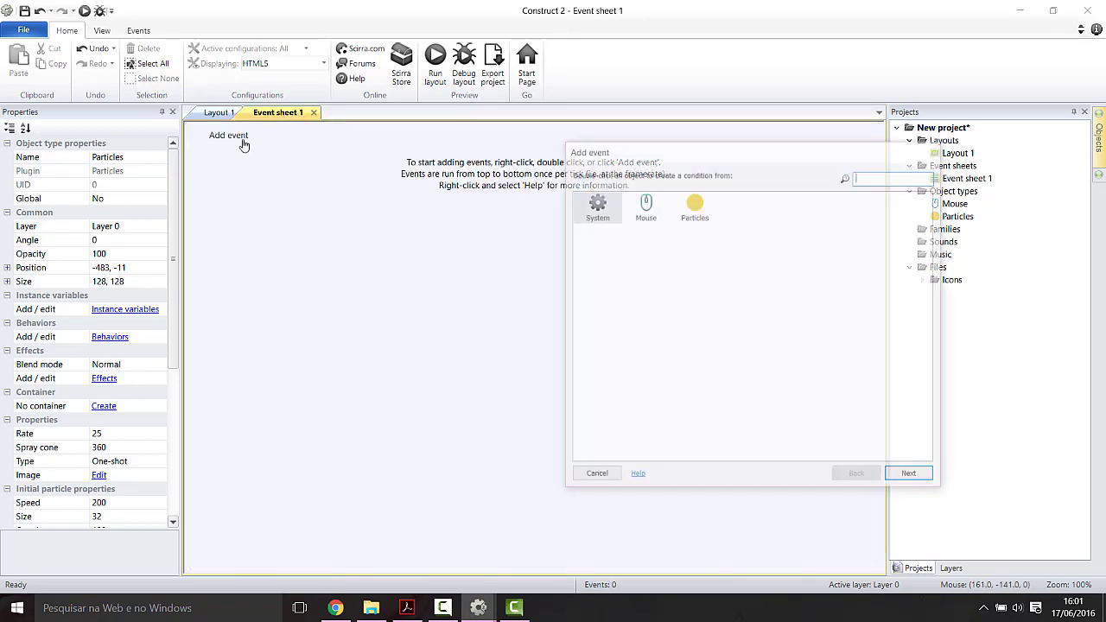
{"action": "left_click", "coordinate": [639, 209]}
{"action": "double_click", "coordinate": [639, 210]}
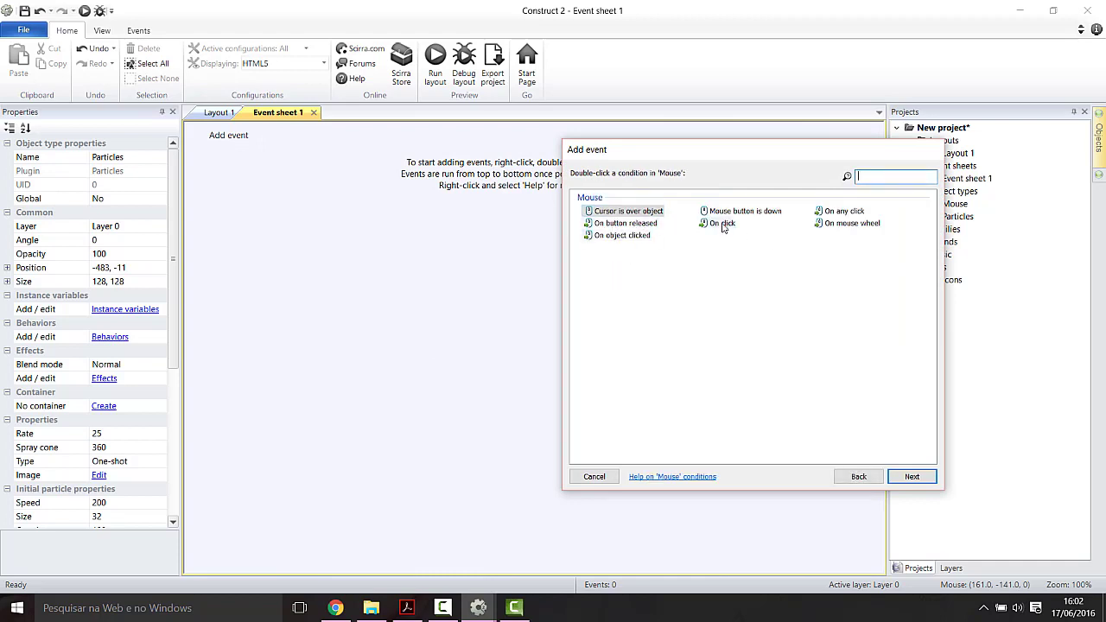
{"action": "left_click", "coordinate": [842, 212]}
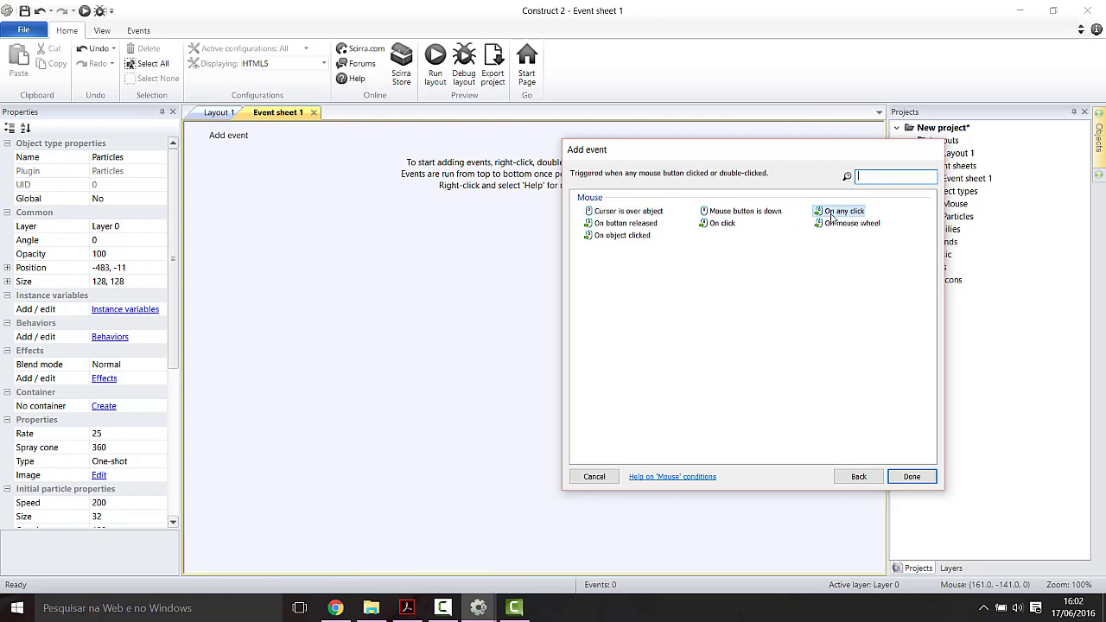
{"action": "left_click", "coordinate": [912, 478]}
Step: Start a System Create object action for the On any click event and choose Particles as the object to create
{"action": "left_click", "coordinate": [371, 141]}
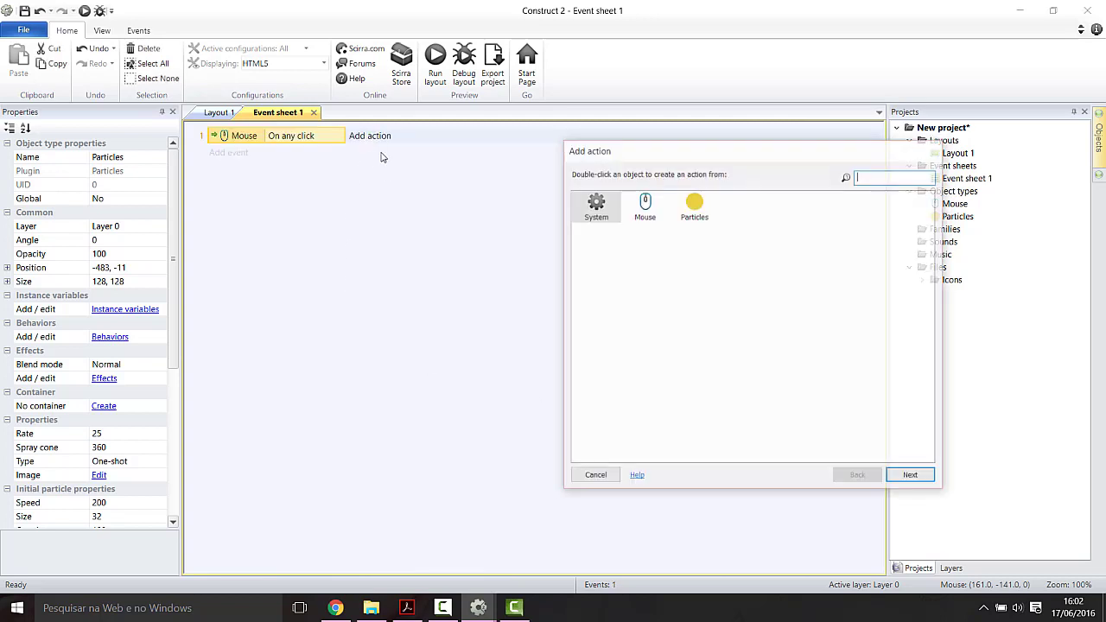
{"action": "double_click", "coordinate": [595, 208]}
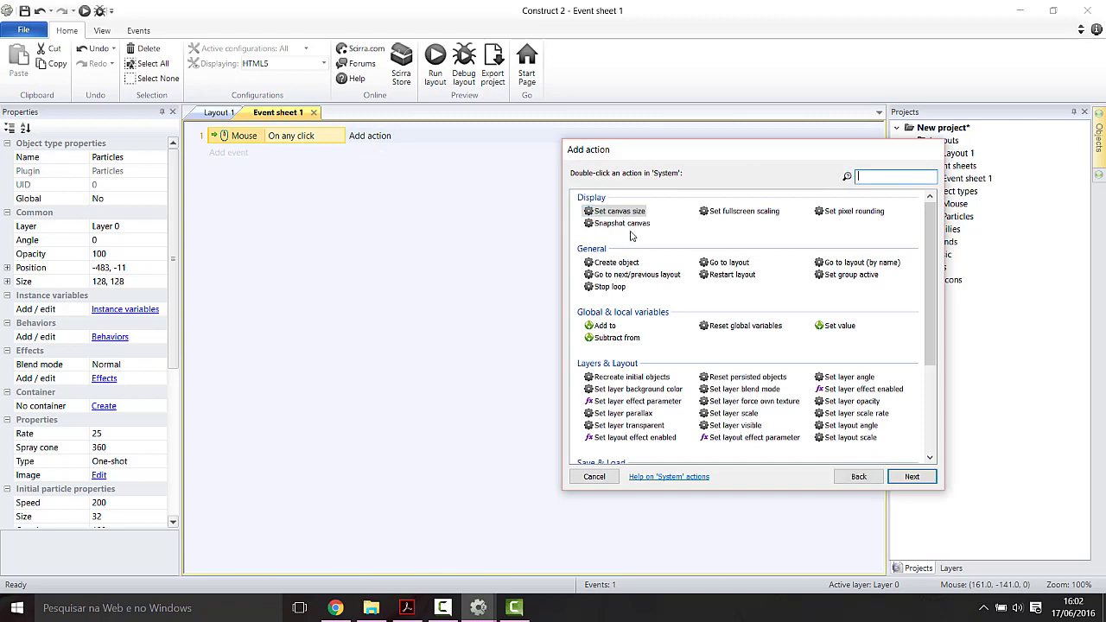
{"action": "type", "text": "cre"}
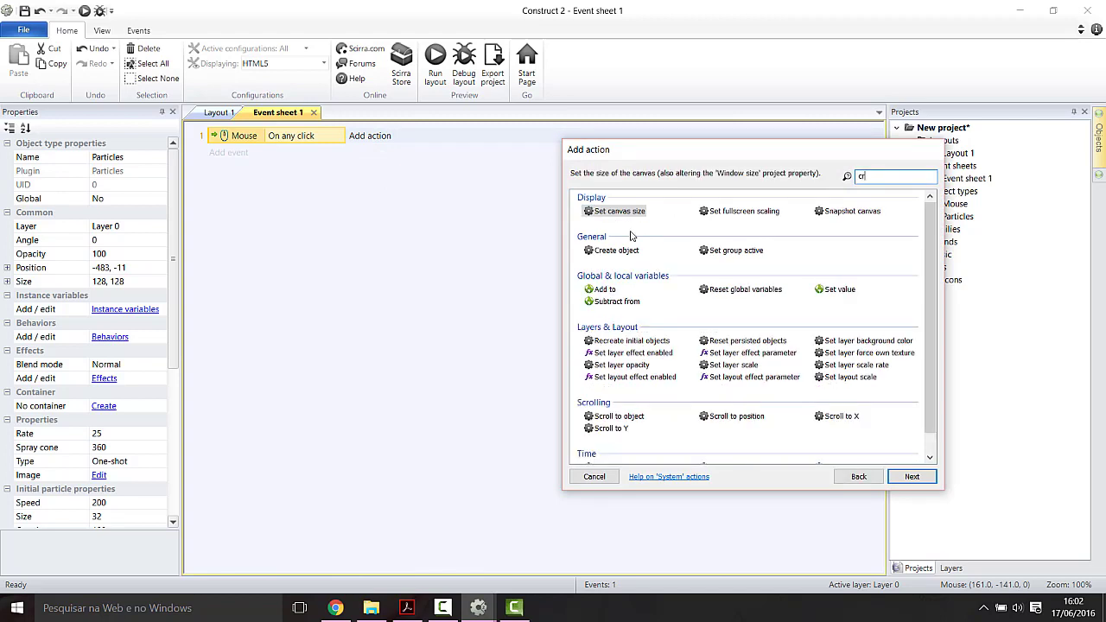
{"action": "left_click", "coordinate": [609, 254]}
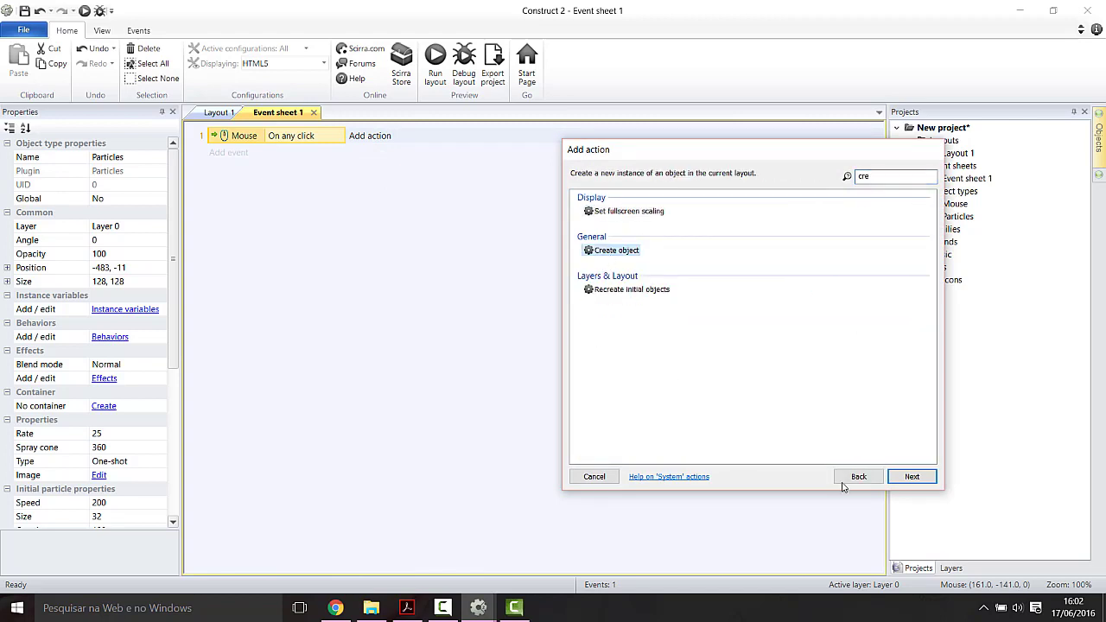
{"action": "left_click", "coordinate": [909, 480]}
{"action": "left_click", "coordinate": [647, 257]}
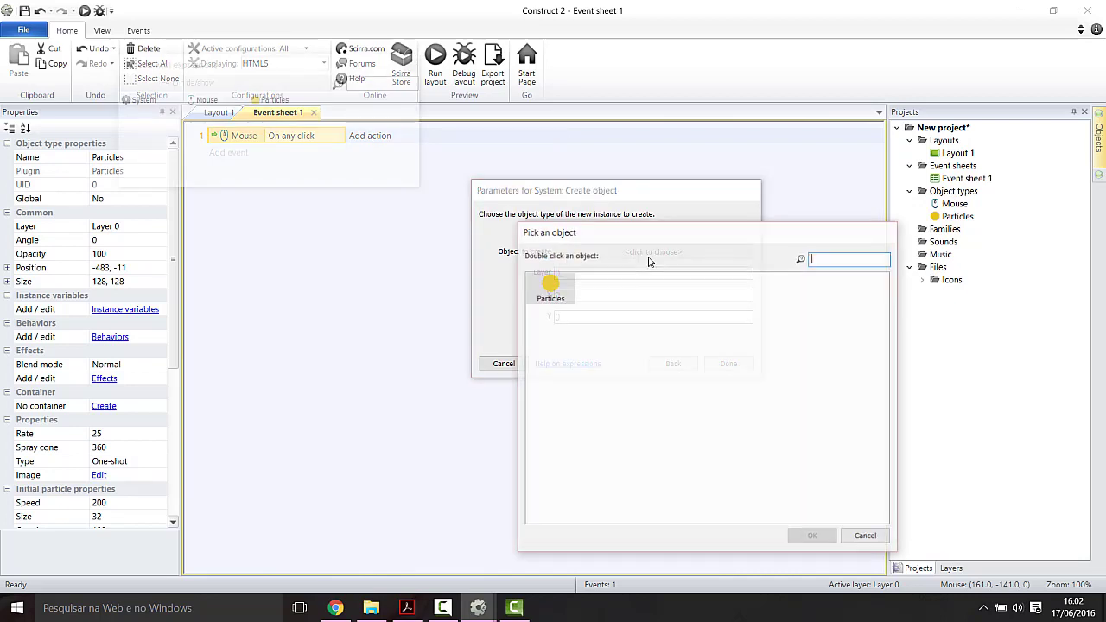
{"action": "double_click", "coordinate": [549, 292]}
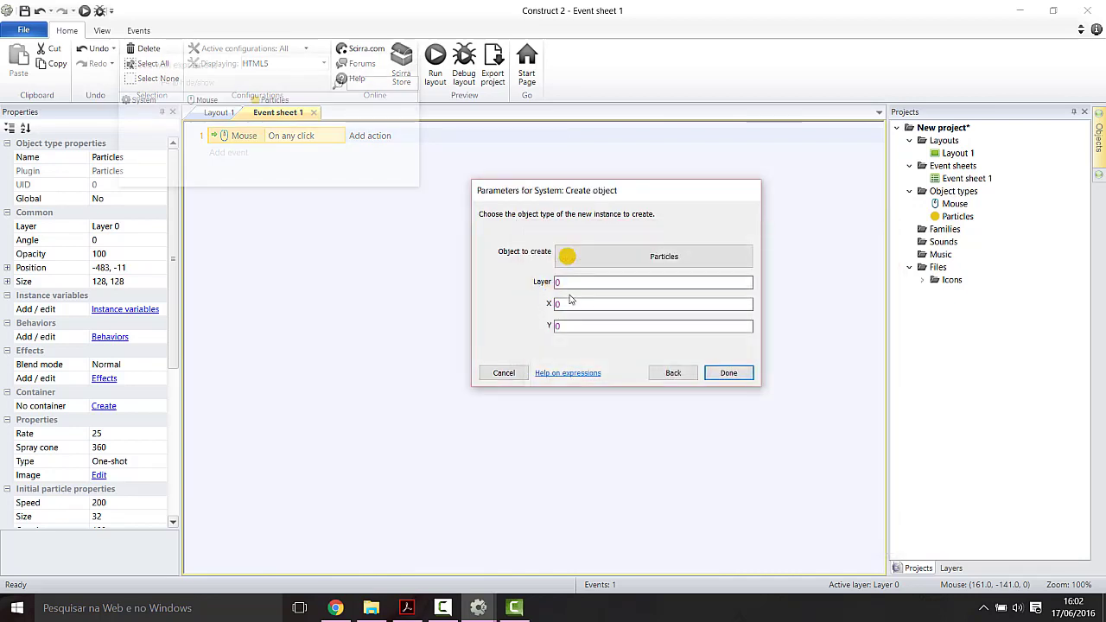
Step: Set the created Particles object's X to Mouse.X and Y to Mouse.Y, and finish the Create object action
{"action": "left_click", "coordinate": [573, 304]}
{"action": "type", "text": "Mouse"}
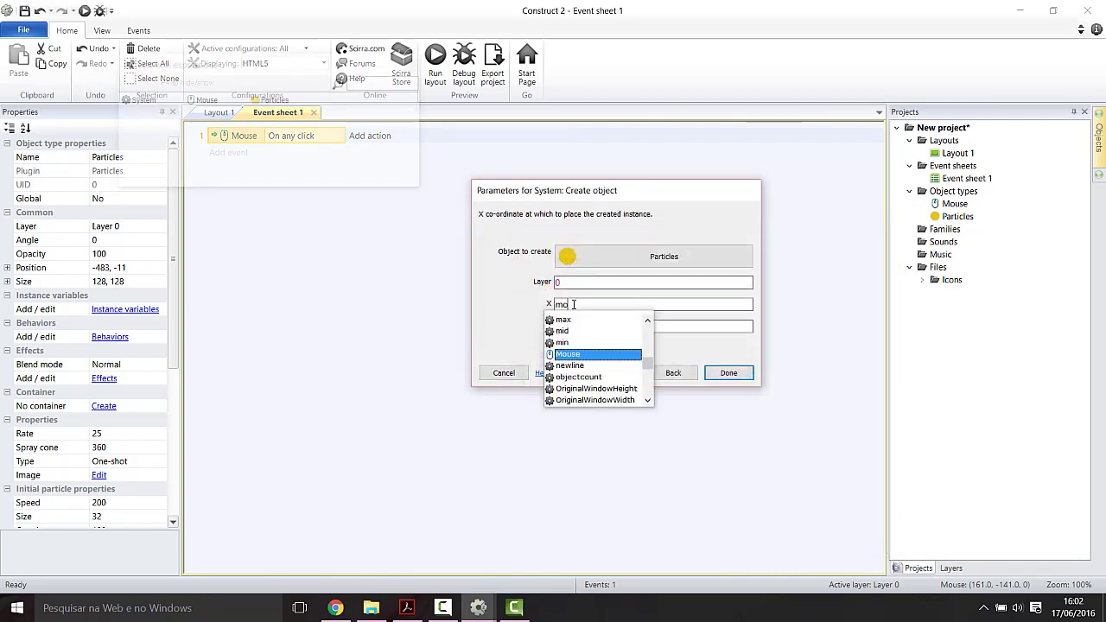
{"action": "type", "text": ".X"}
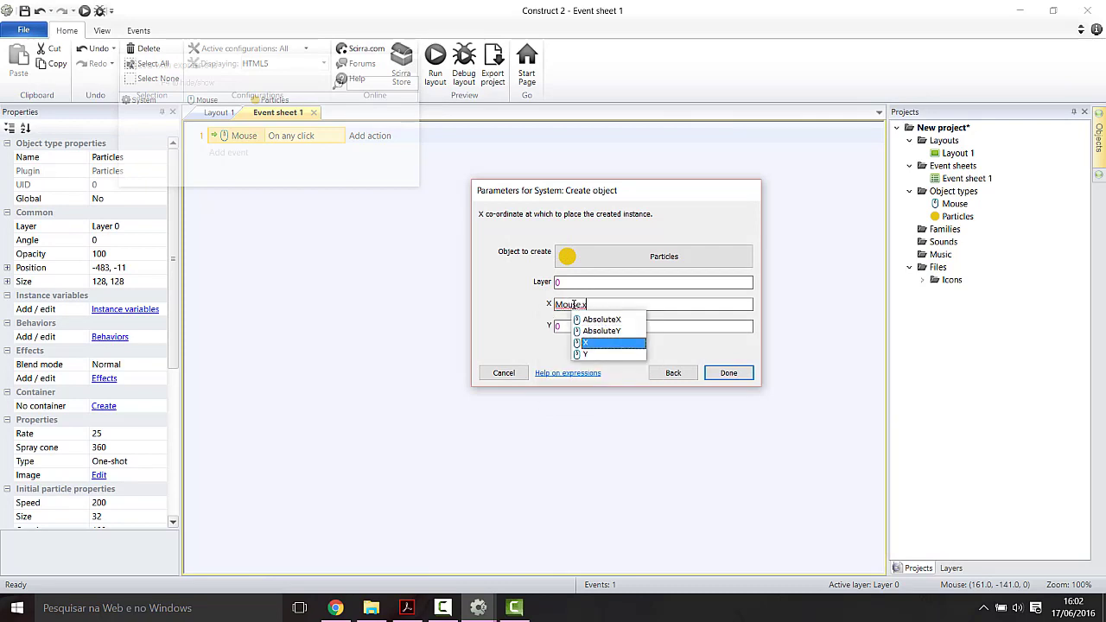
{"action": "left_click", "coordinate": [574, 323]}
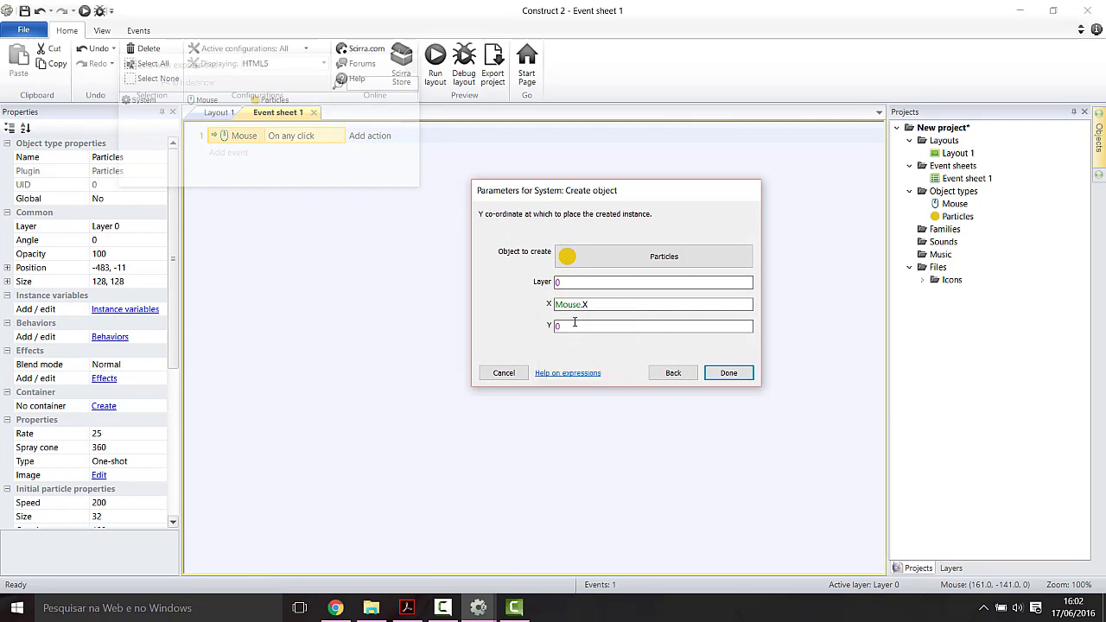
{"action": "type", "text": "Mouse"}
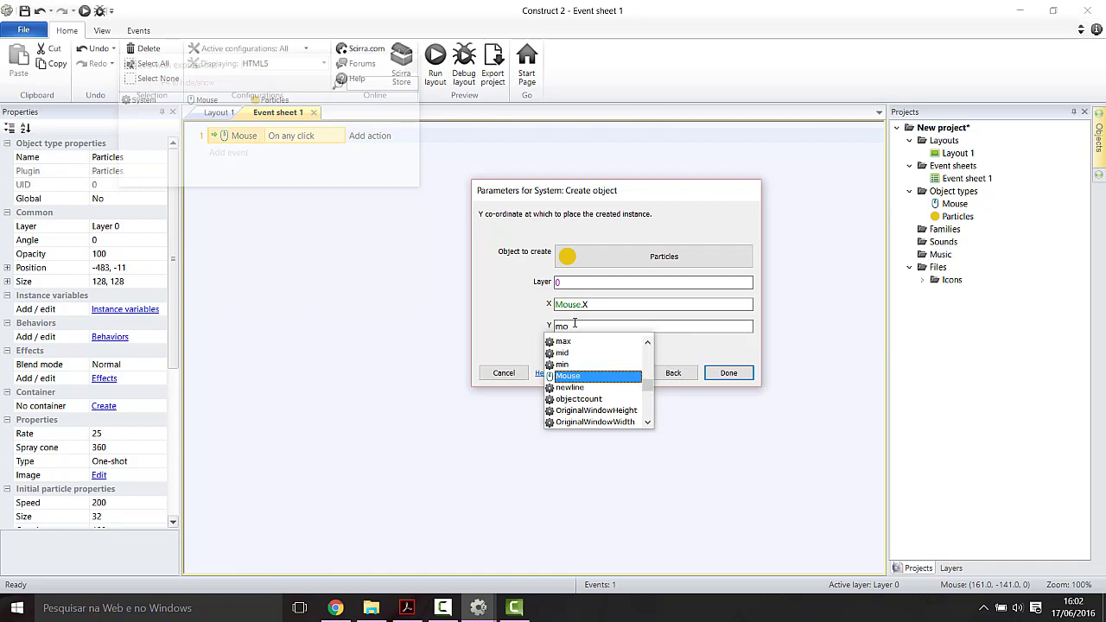
{"action": "type", "text": ".Y"}
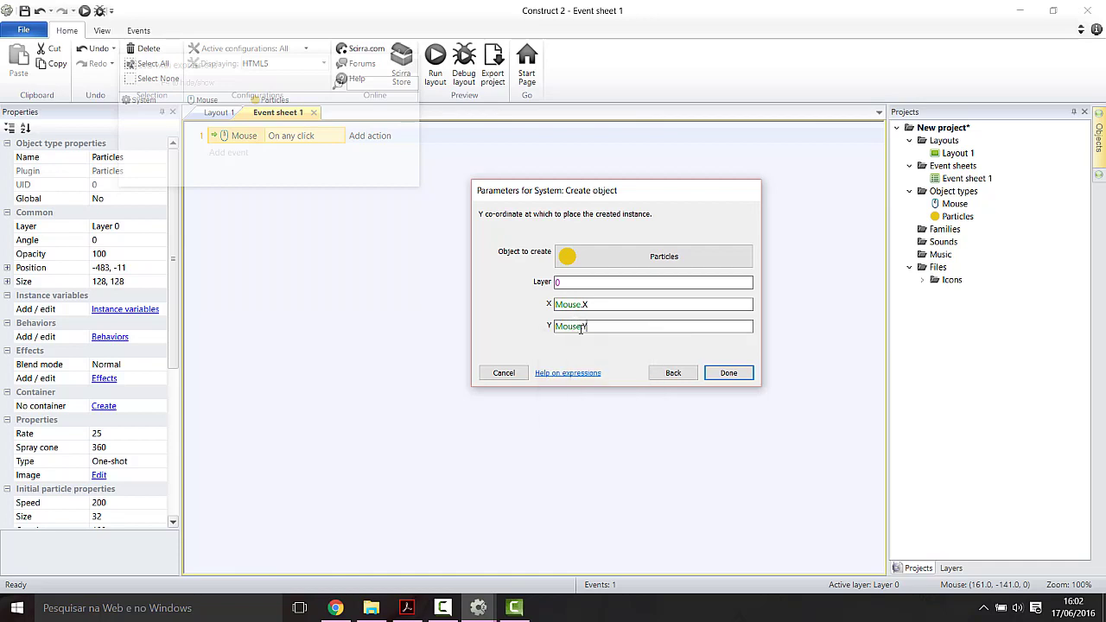
{"action": "left_click", "coordinate": [710, 373]}
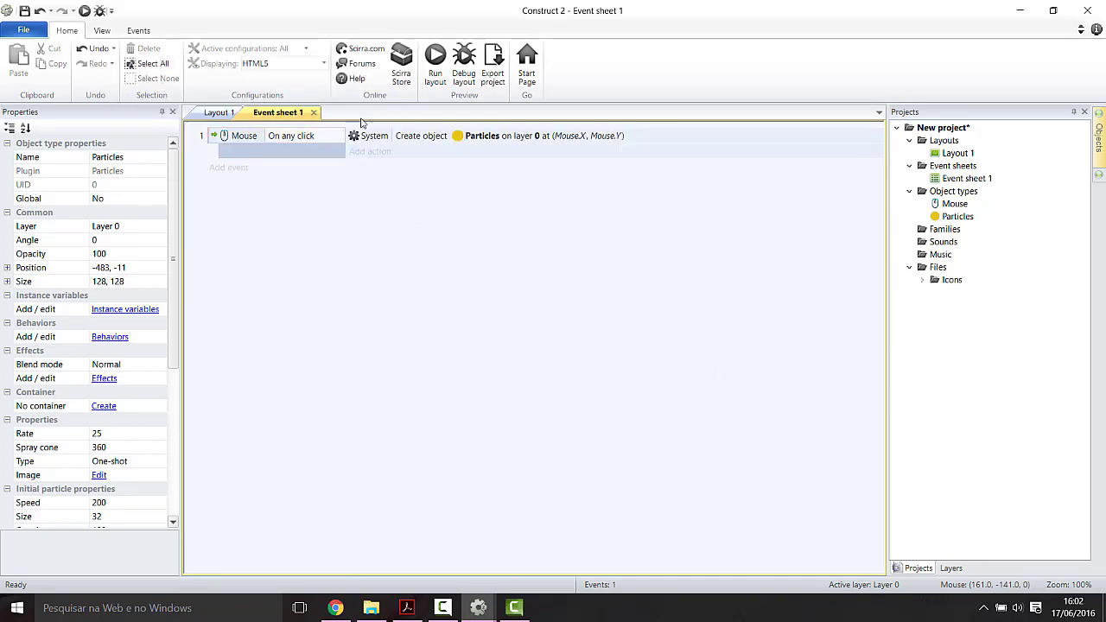
Step: Run the layout in the browser and test the particle blasts by clicking at several different spots in the preview
{"action": "left_click", "coordinate": [435, 62]}
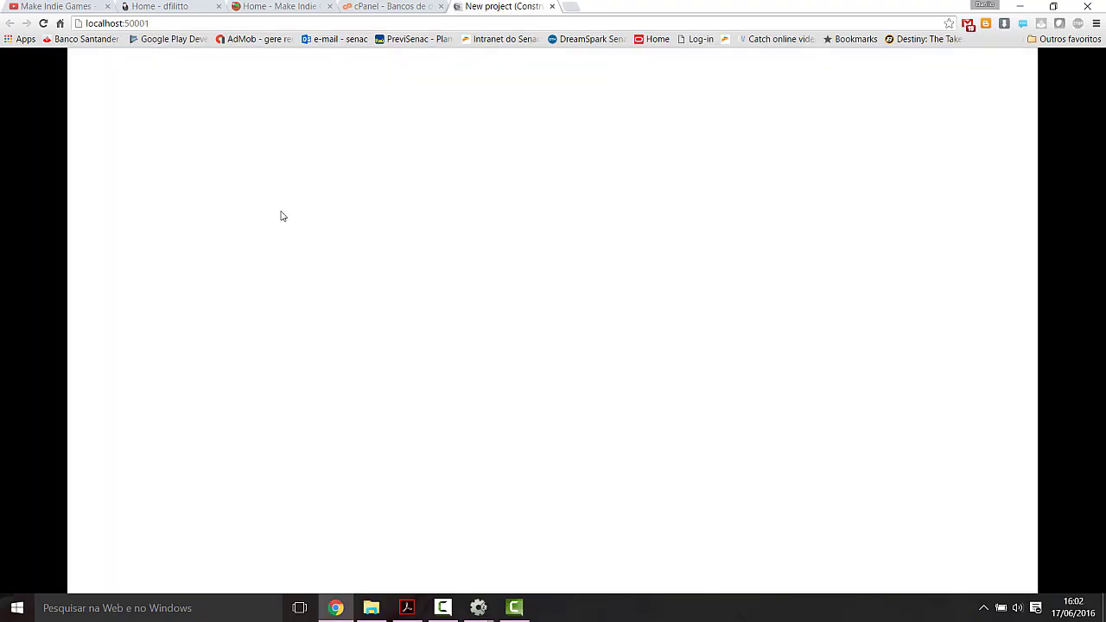
{"action": "left_click", "coordinate": [281, 216]}
{"action": "left_click", "coordinate": [467, 294]}
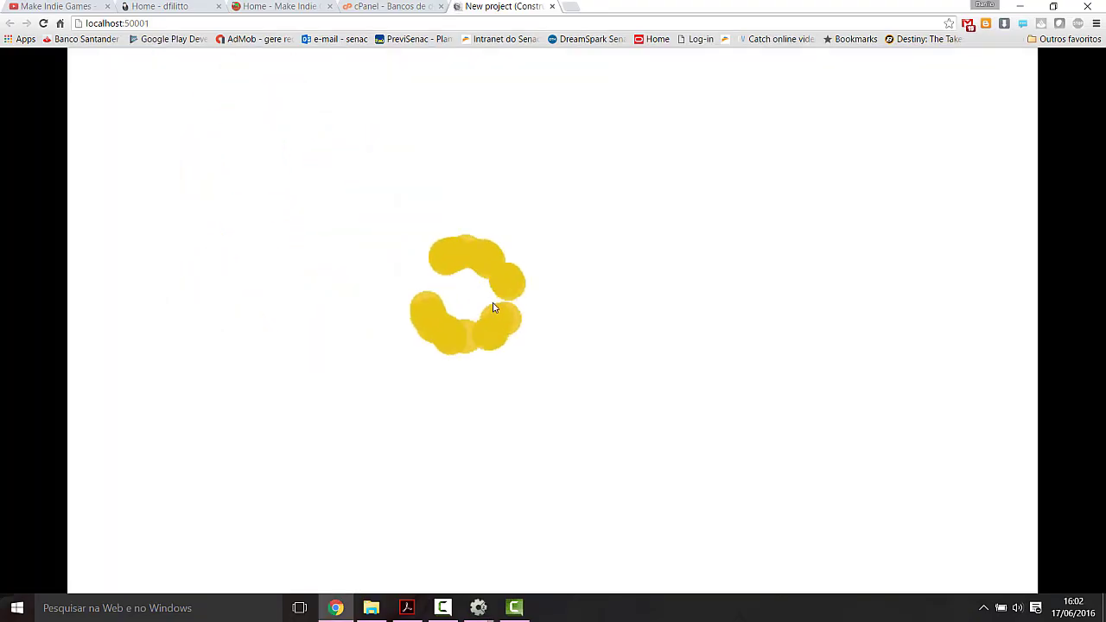
{"action": "left_click", "coordinate": [633, 345]}
{"action": "left_click", "coordinate": [518, 338]}
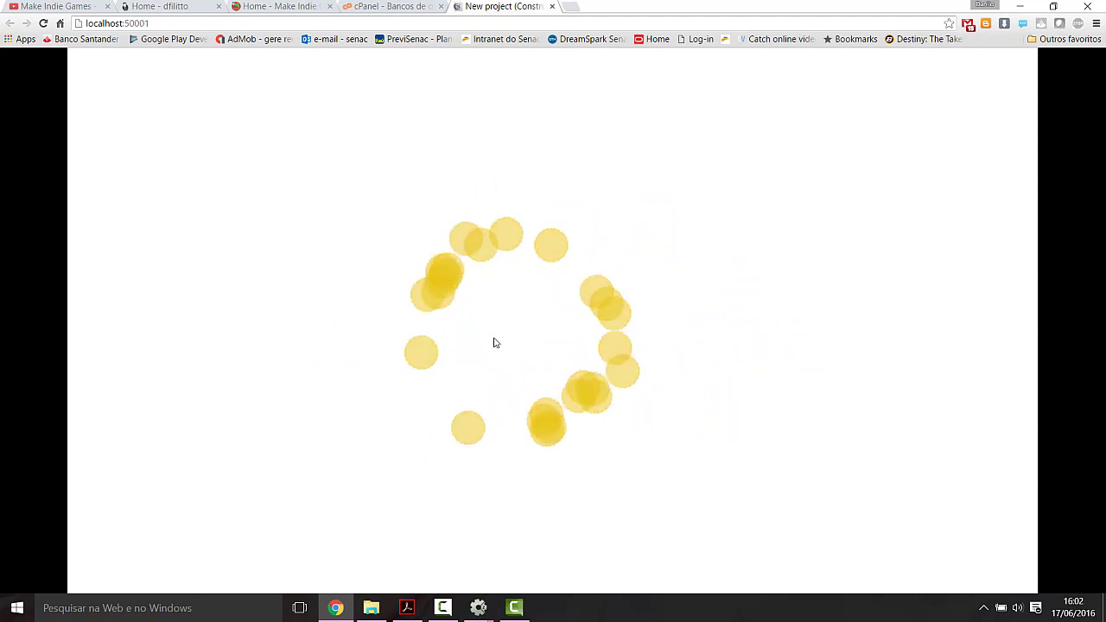
{"action": "left_click", "coordinate": [434, 321]}
{"action": "left_click", "coordinate": [380, 306]}
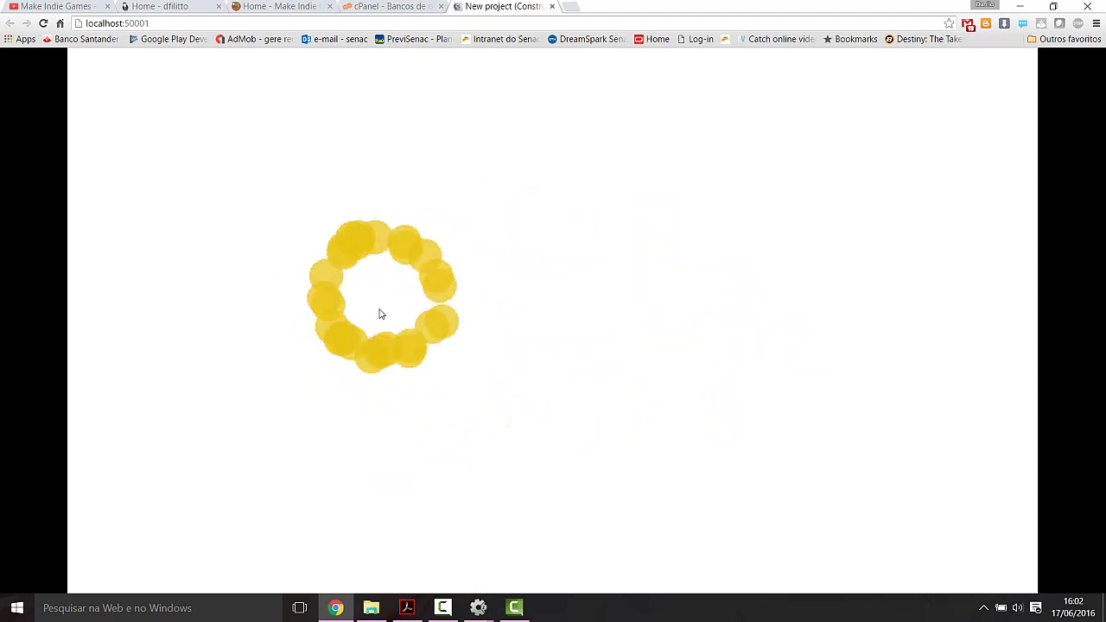
{"action": "left_click", "coordinate": [360, 324]}
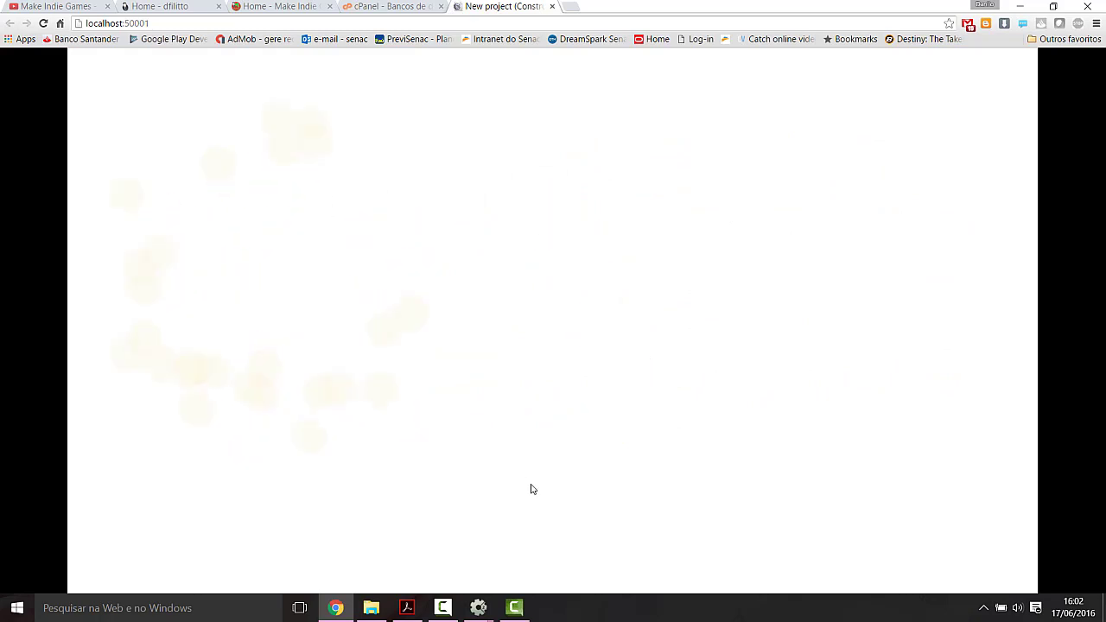
{"action": "left_click", "coordinate": [446, 608]}
{"action": "left_click", "coordinate": [1047, 553]}
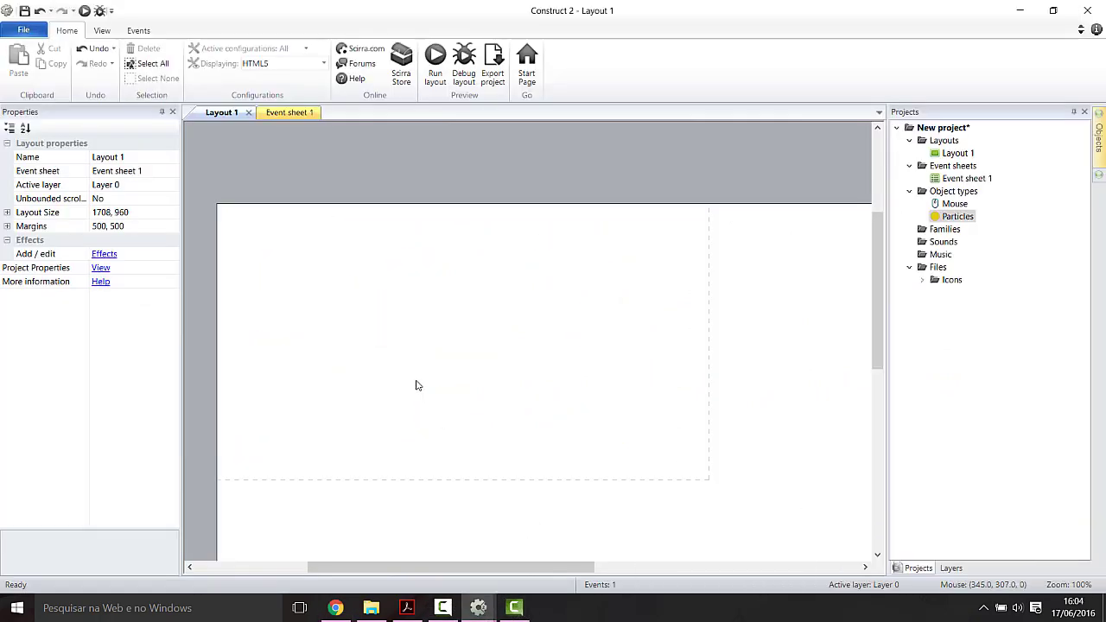